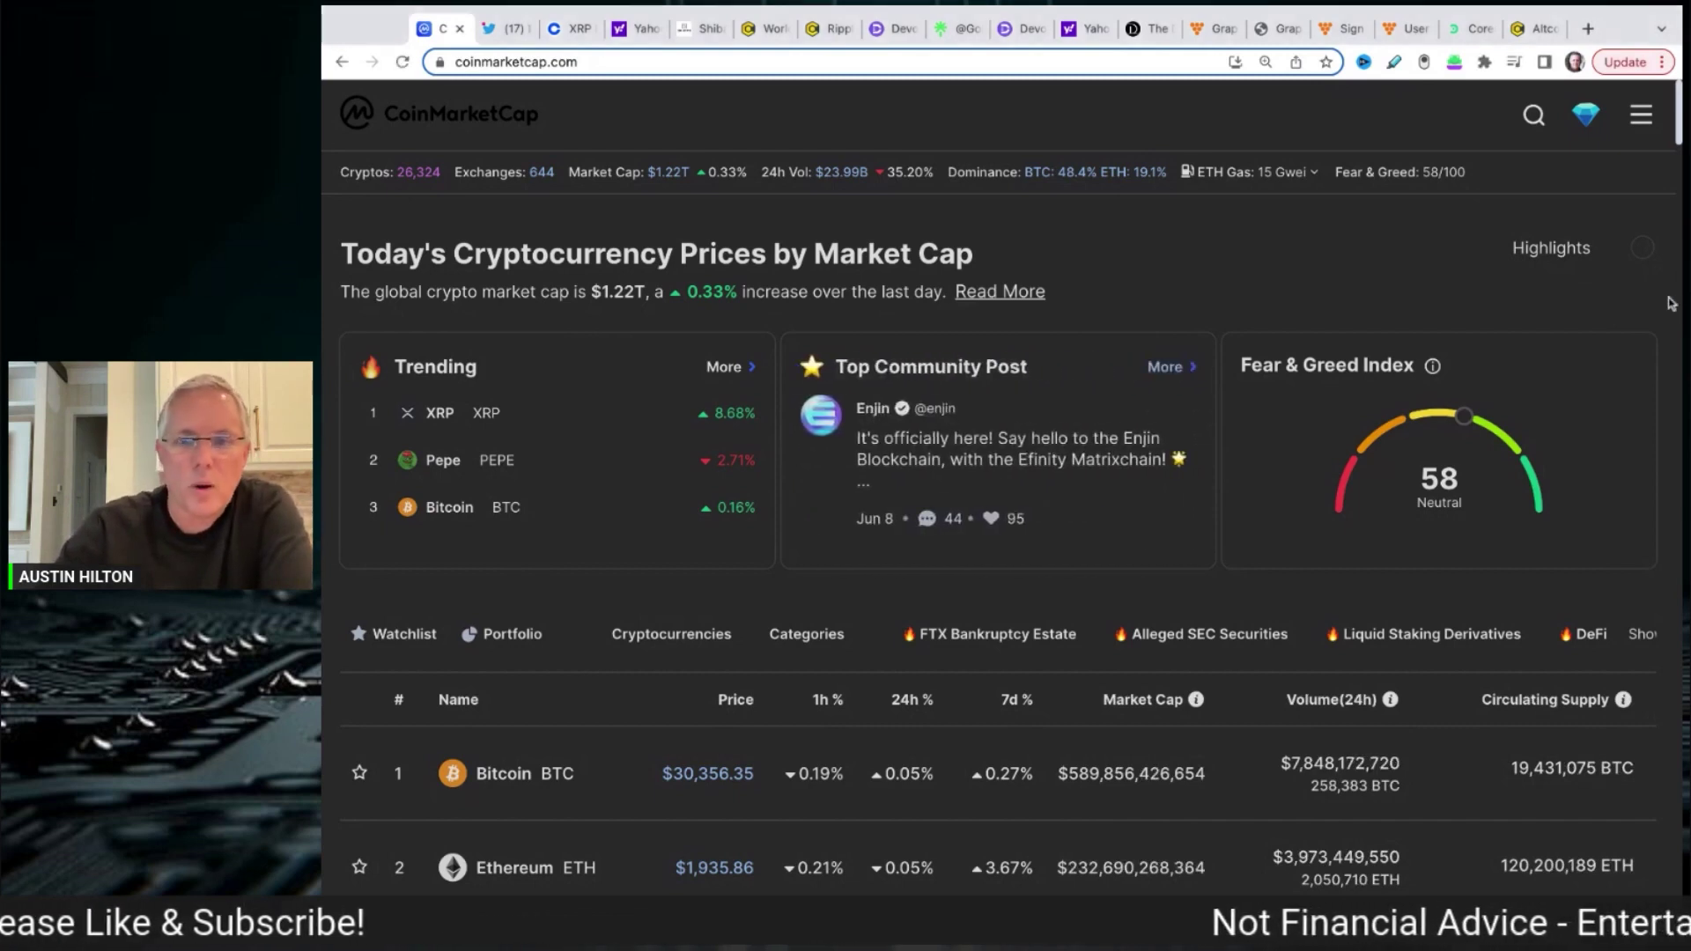
Step: Scan the top coins, noting XRP's 8.03% gain and SHIB's 2.55% drop, then open Shiba Inu
{"action": "triple_click", "coordinate": [556, 290]}
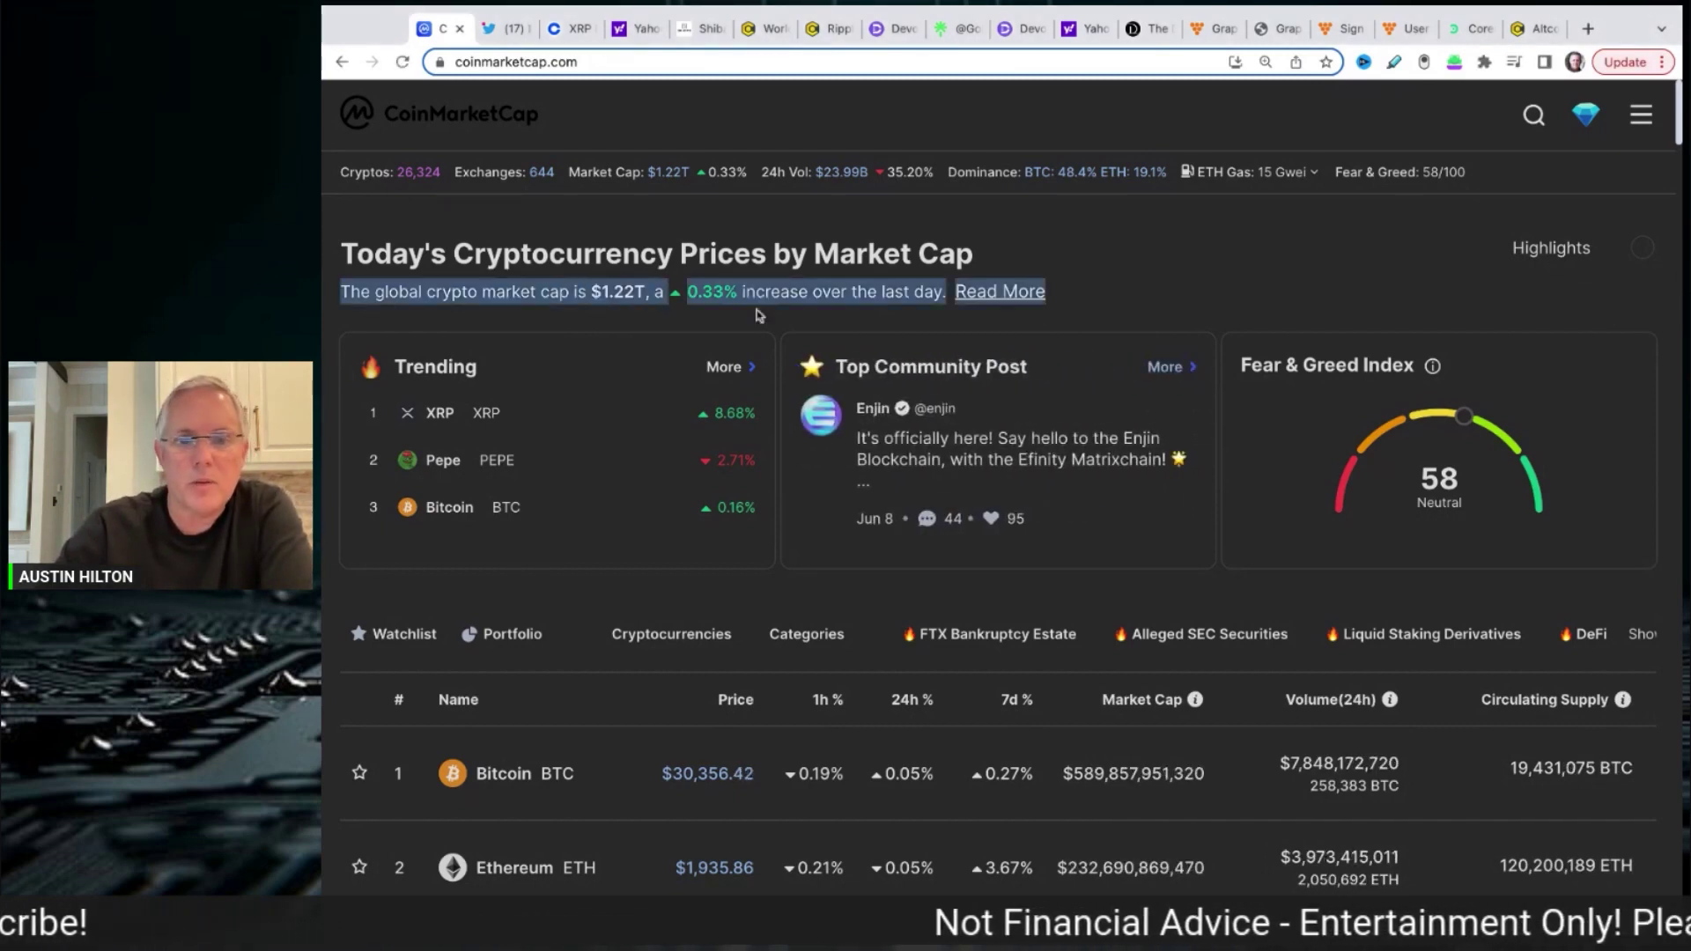
{"action": "scroll", "coordinate": [921, 329], "scroll_direction": "down", "scroll_amount": 3}
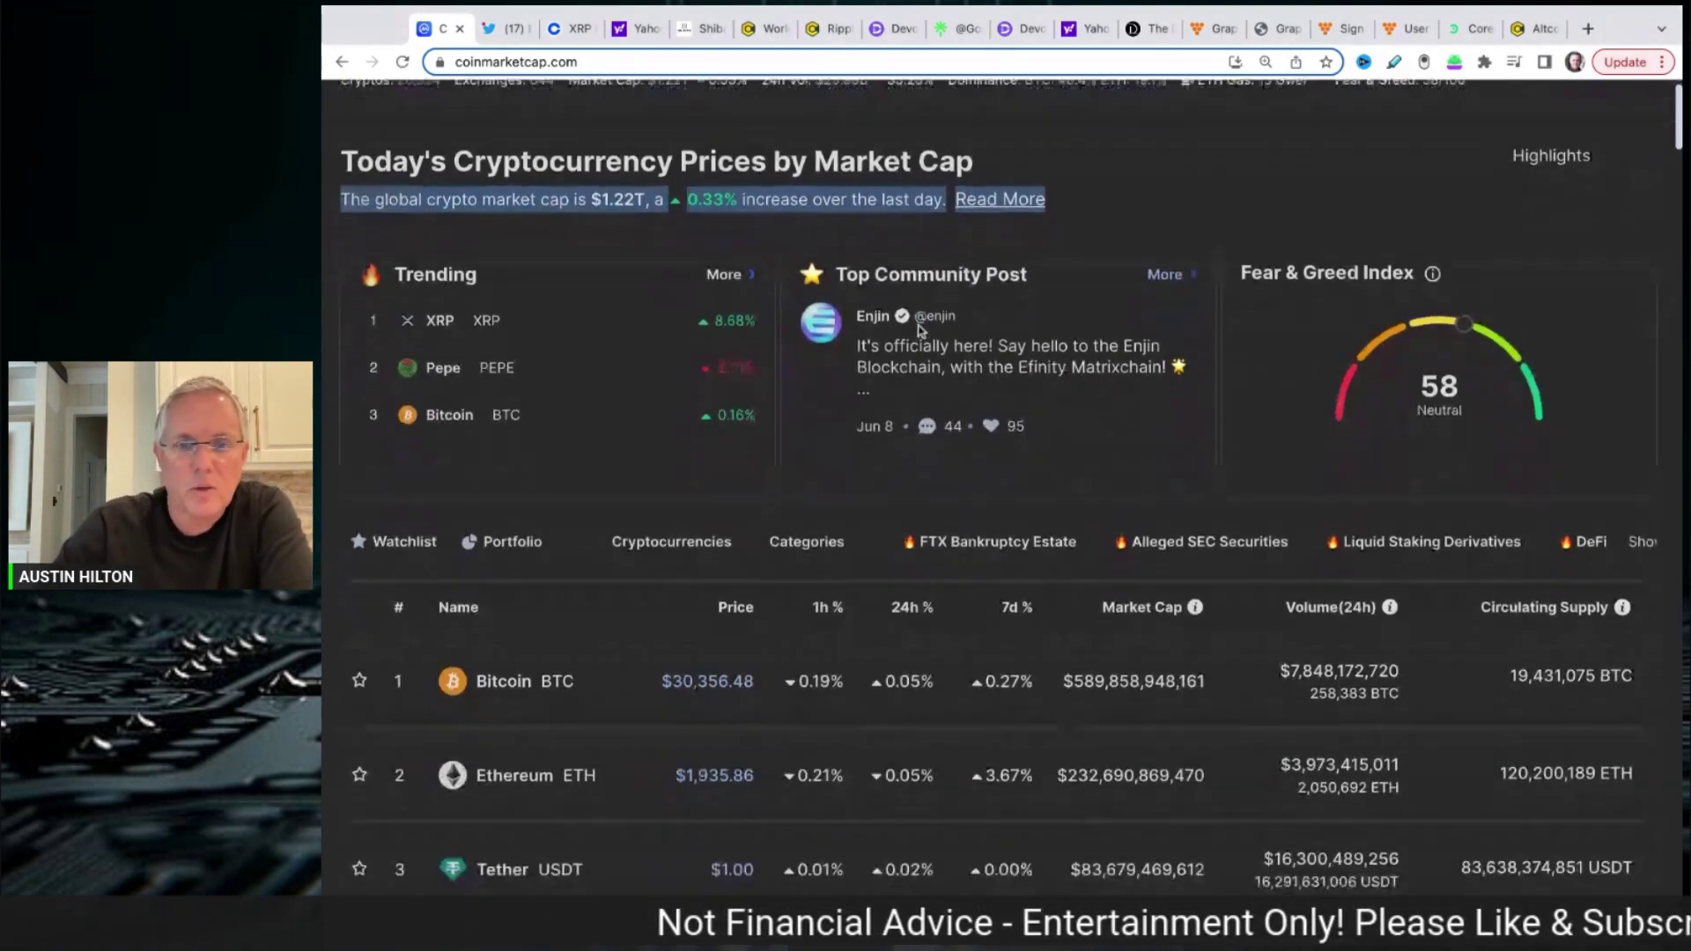
{"action": "scroll", "coordinate": [920, 329], "scroll_direction": "down", "scroll_amount": 3}
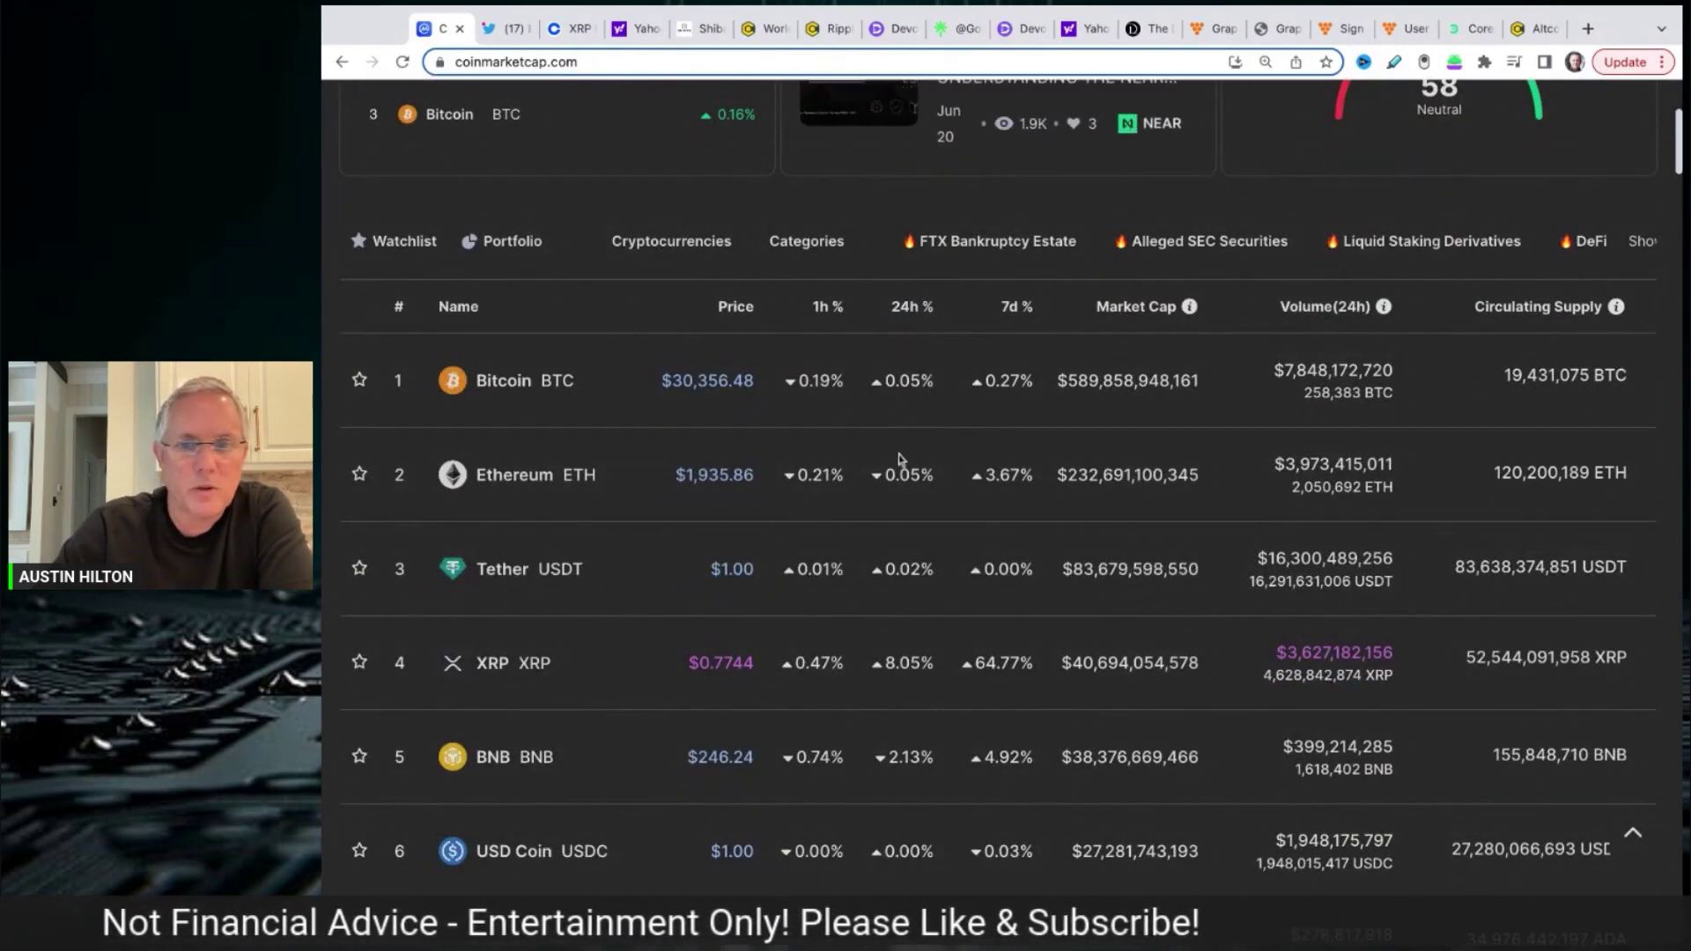
{"action": "scroll", "coordinate": [918, 447], "scroll_direction": "down", "scroll_amount": 3}
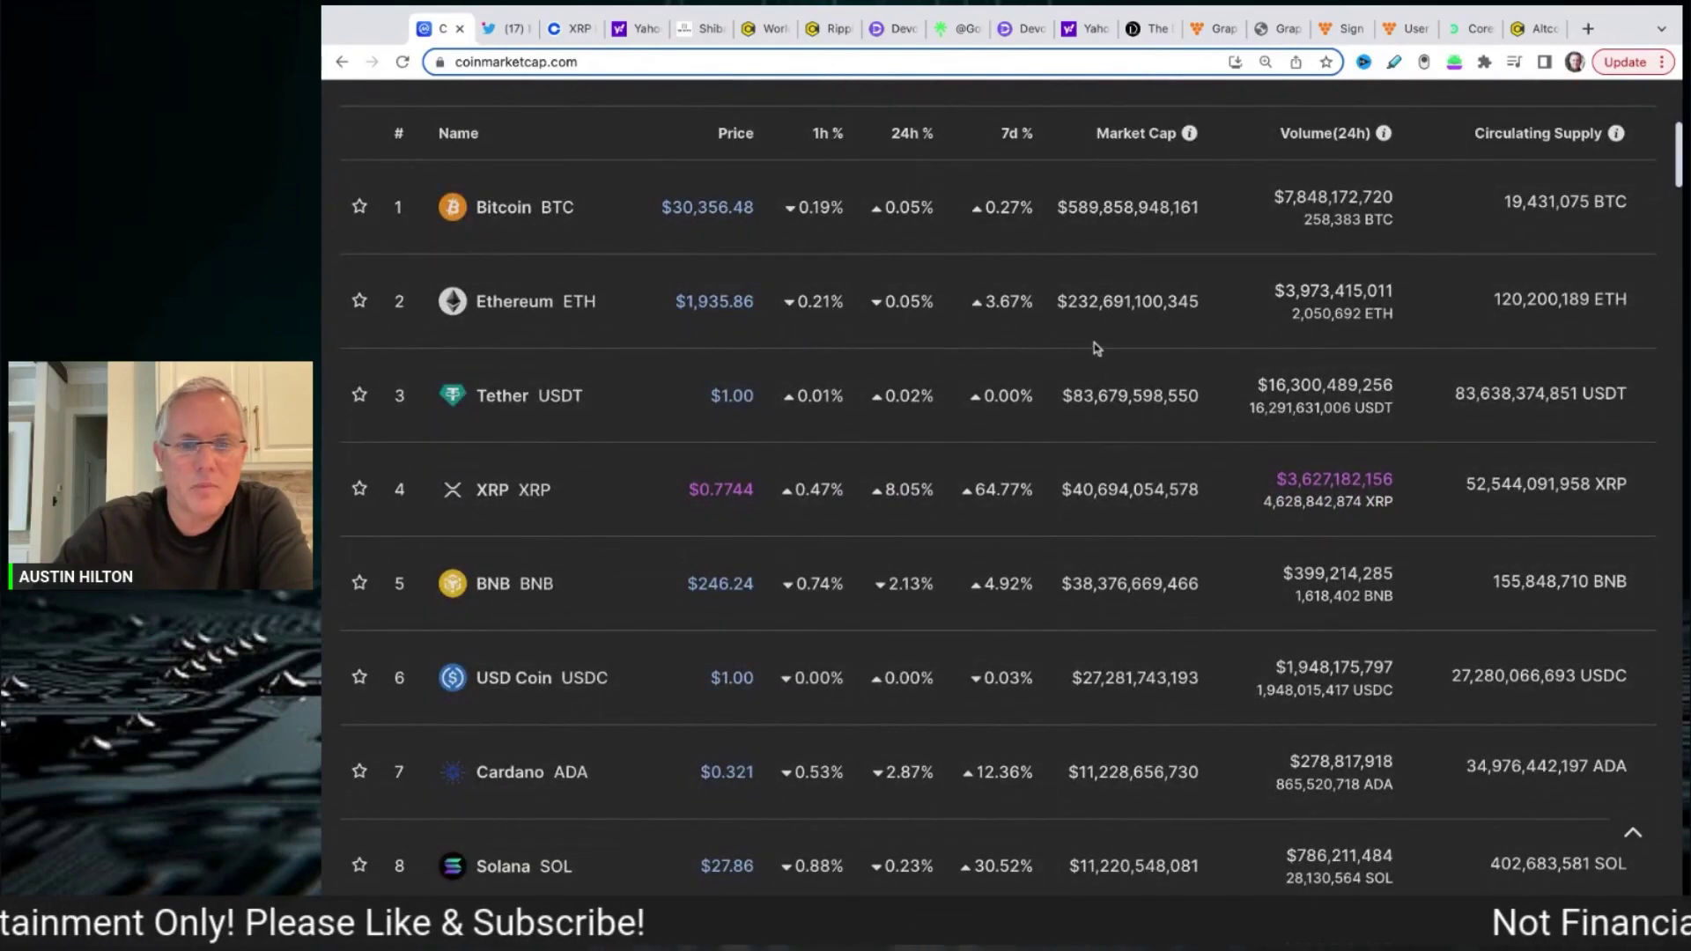
{"action": "double_click", "coordinate": [908, 489]}
{"action": "scroll", "coordinate": [1110, 437], "scroll_direction": "down", "scroll_amount": 2}
{"action": "scroll", "coordinate": [1110, 438], "scroll_direction": "down", "scroll_amount": 2}
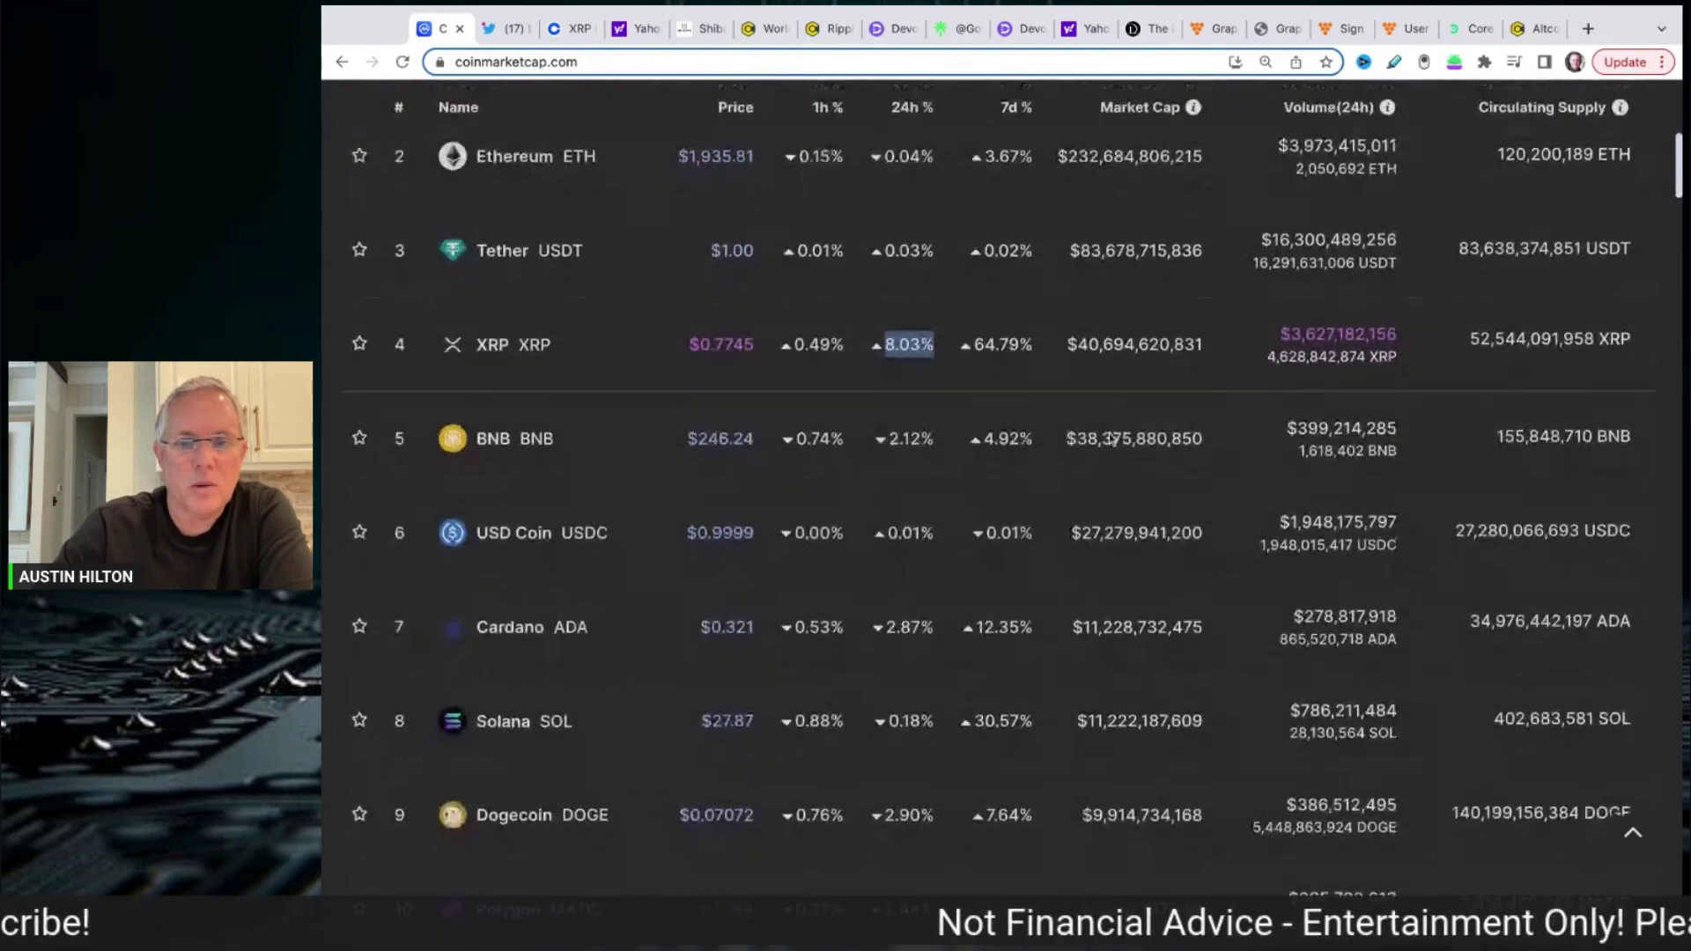
{"action": "scroll", "coordinate": [1109, 438], "scroll_direction": "down", "scroll_amount": 2}
{"action": "scroll", "coordinate": [1111, 438], "scroll_direction": "down", "scroll_amount": 2}
{"action": "scroll", "coordinate": [1110, 438], "scroll_direction": "down", "scroll_amount": 2}
{"action": "scroll", "coordinate": [1110, 437], "scroll_direction": "down", "scroll_amount": 1}
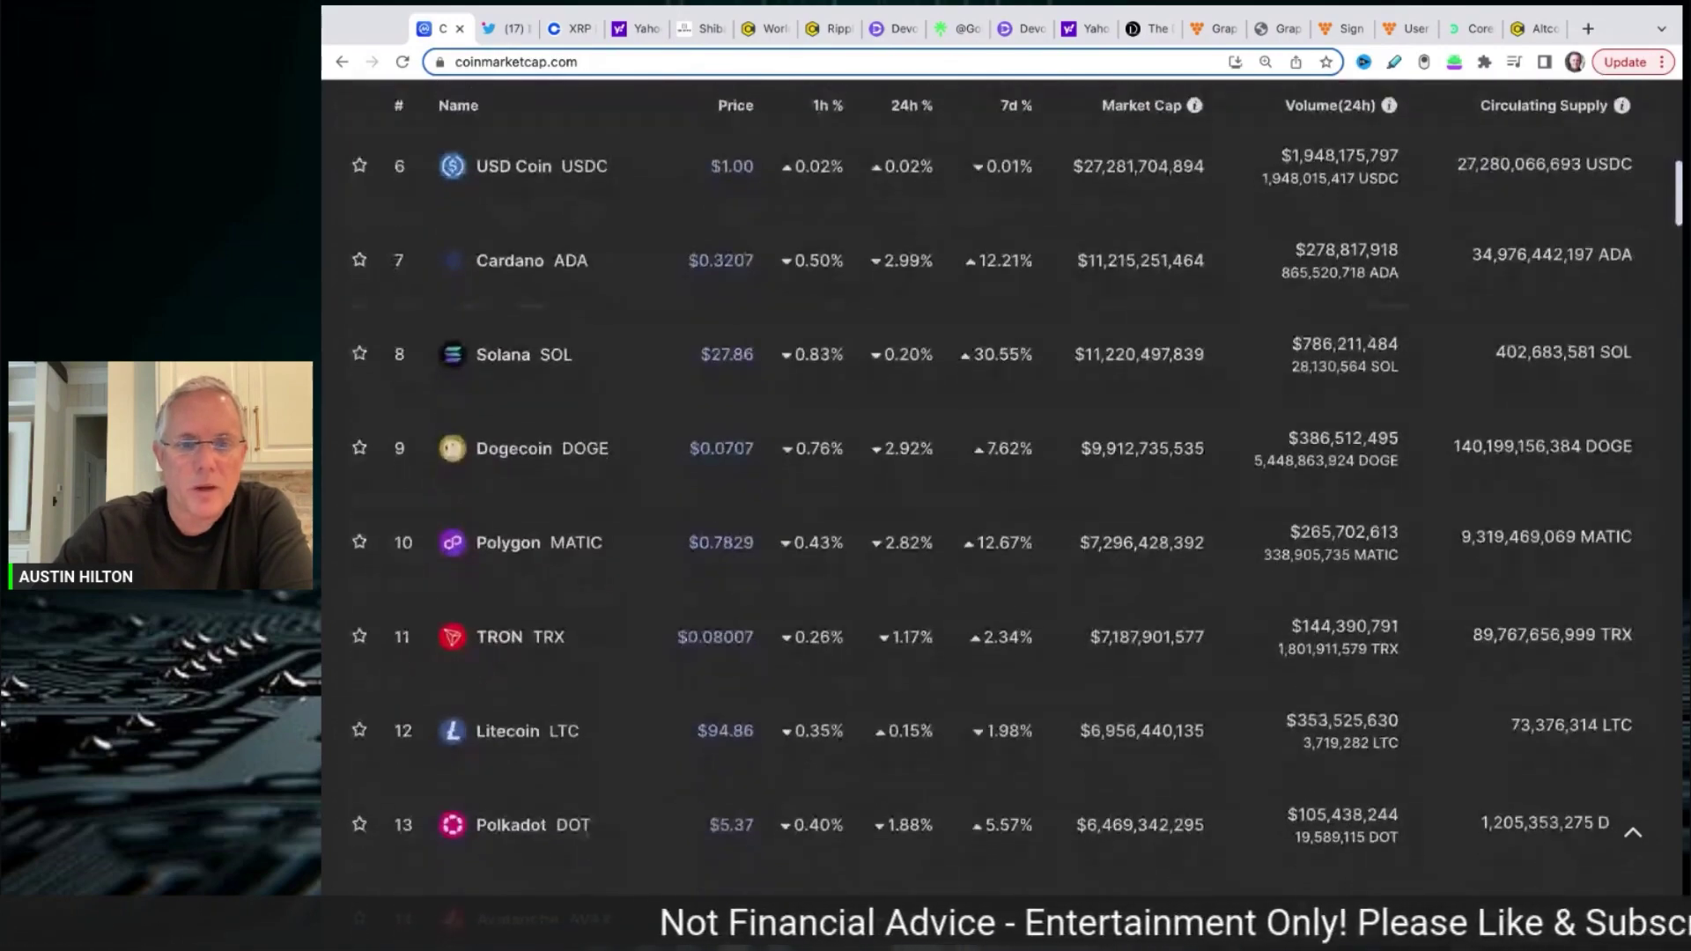
{"action": "scroll", "coordinate": [1110, 438], "scroll_direction": "down", "scroll_amount": 2}
{"action": "scroll", "coordinate": [1110, 438], "scroll_direction": "down", "scroll_amount": 2}
{"action": "scroll", "coordinate": [1110, 437], "scroll_direction": "down", "scroll_amount": 2}
{"action": "scroll", "coordinate": [1110, 437], "scroll_direction": "down", "scroll_amount": 2}
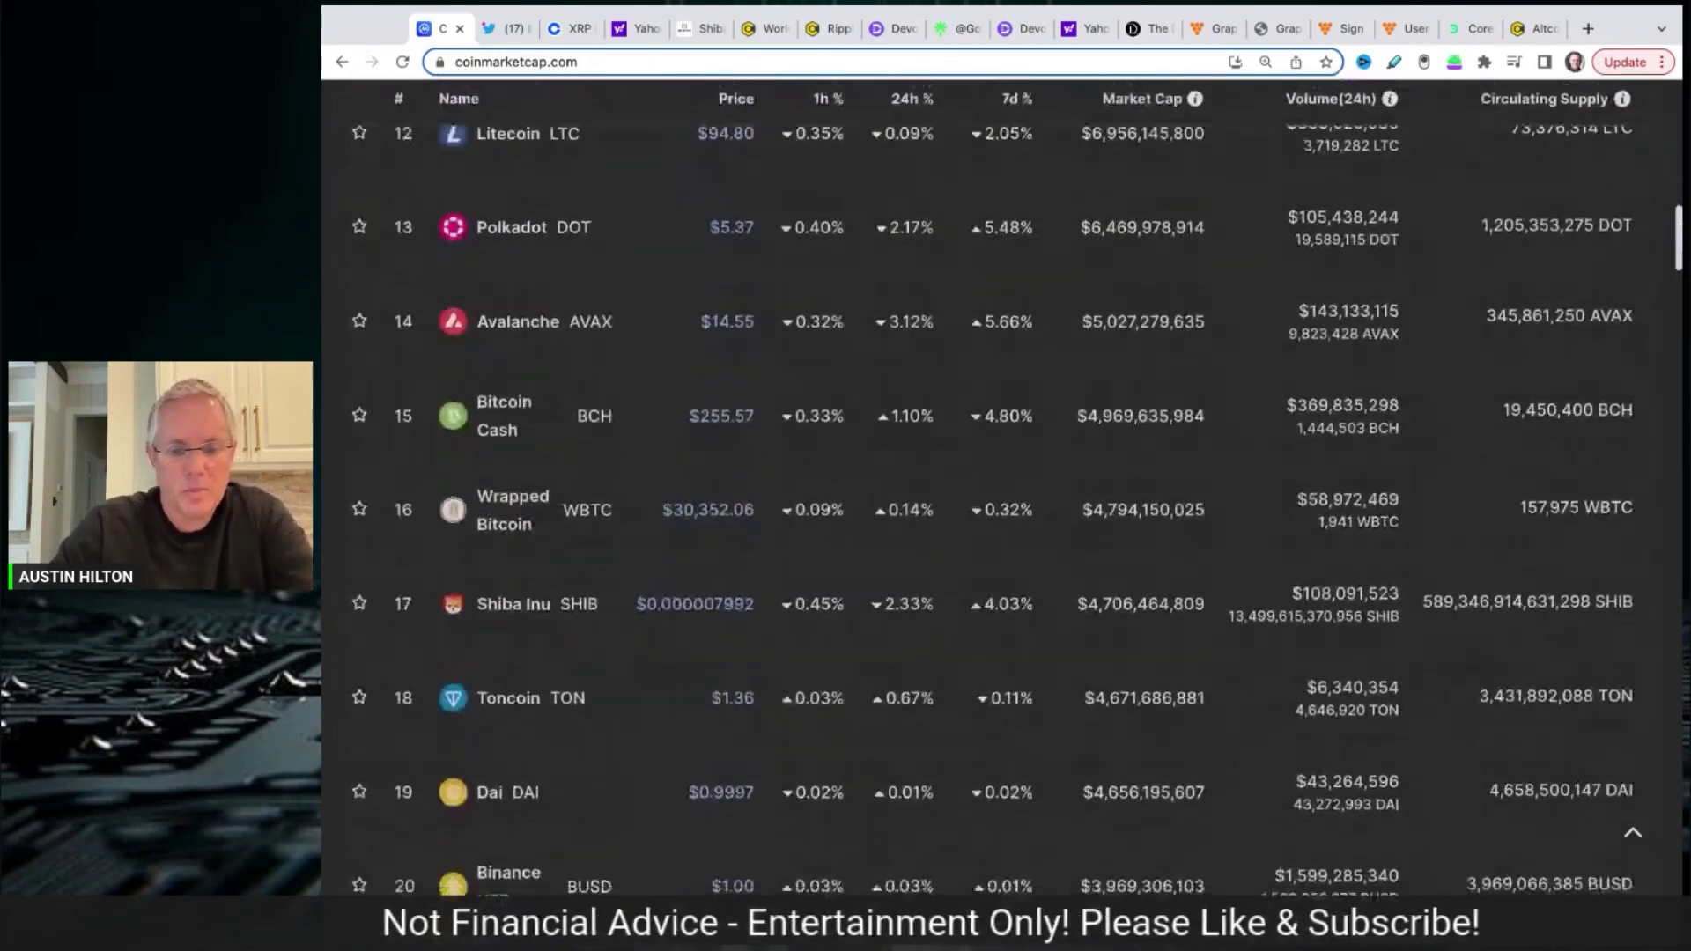
{"action": "scroll", "coordinate": [1109, 438], "scroll_direction": "down", "scroll_amount": 1}
{"action": "key", "text": "ctrl+plus"}
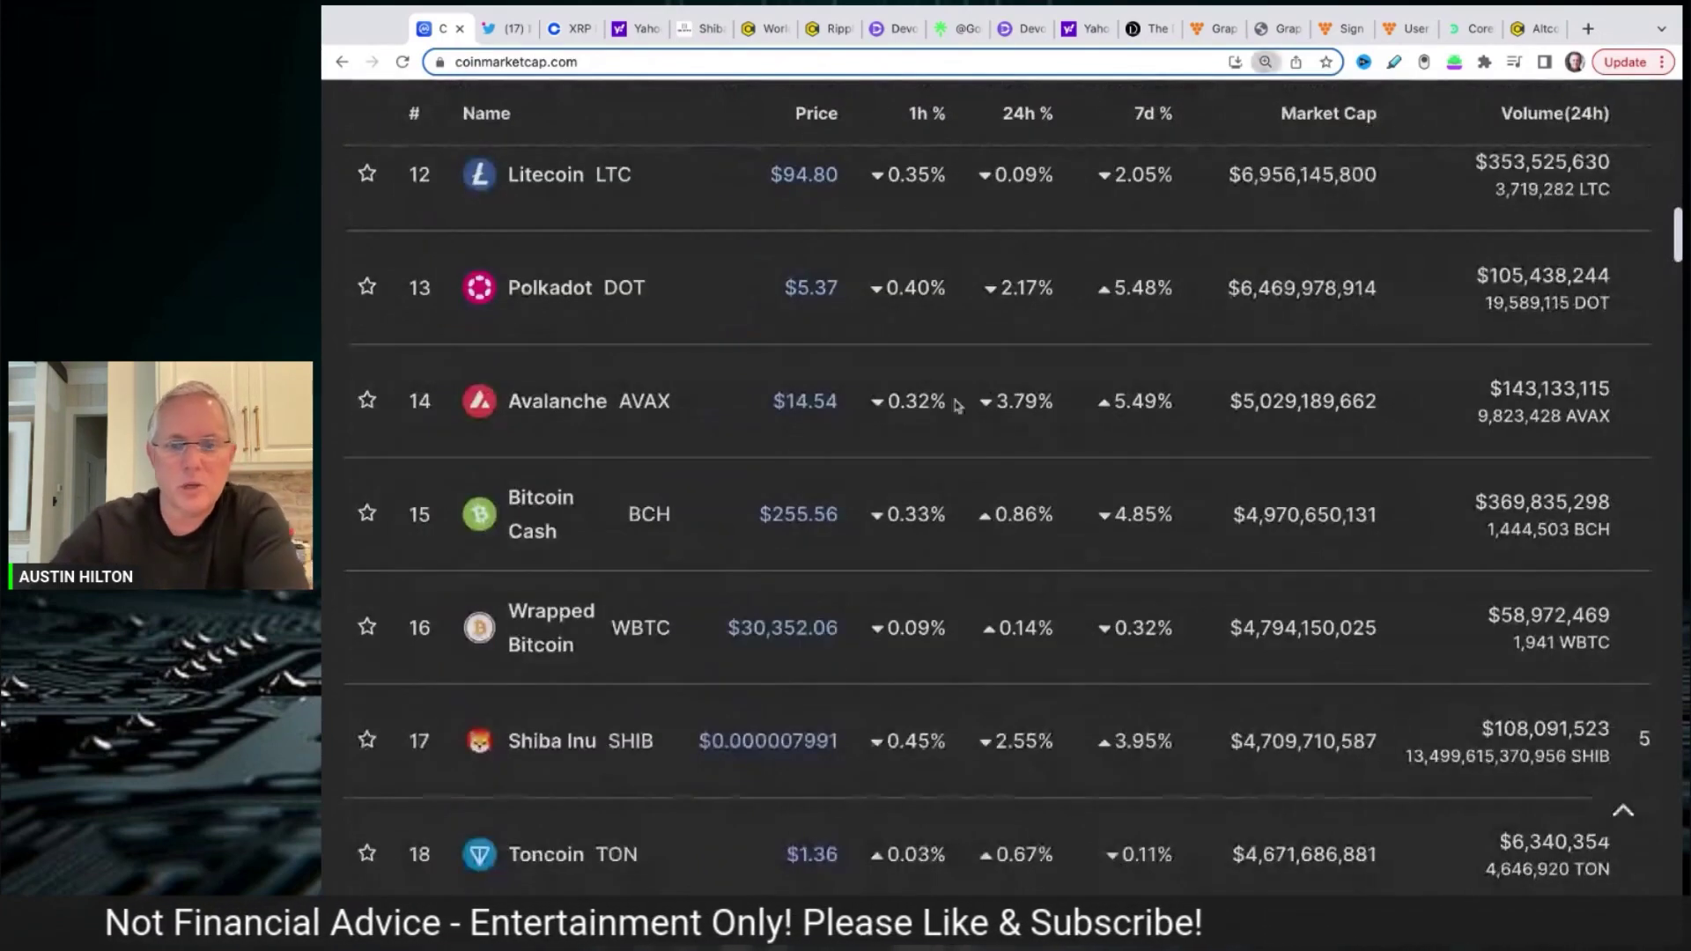
{"action": "scroll", "coordinate": [1035, 400], "scroll_direction": "down", "scroll_amount": 2}
{"action": "scroll", "coordinate": [1035, 400], "scroll_direction": "down", "scroll_amount": 2}
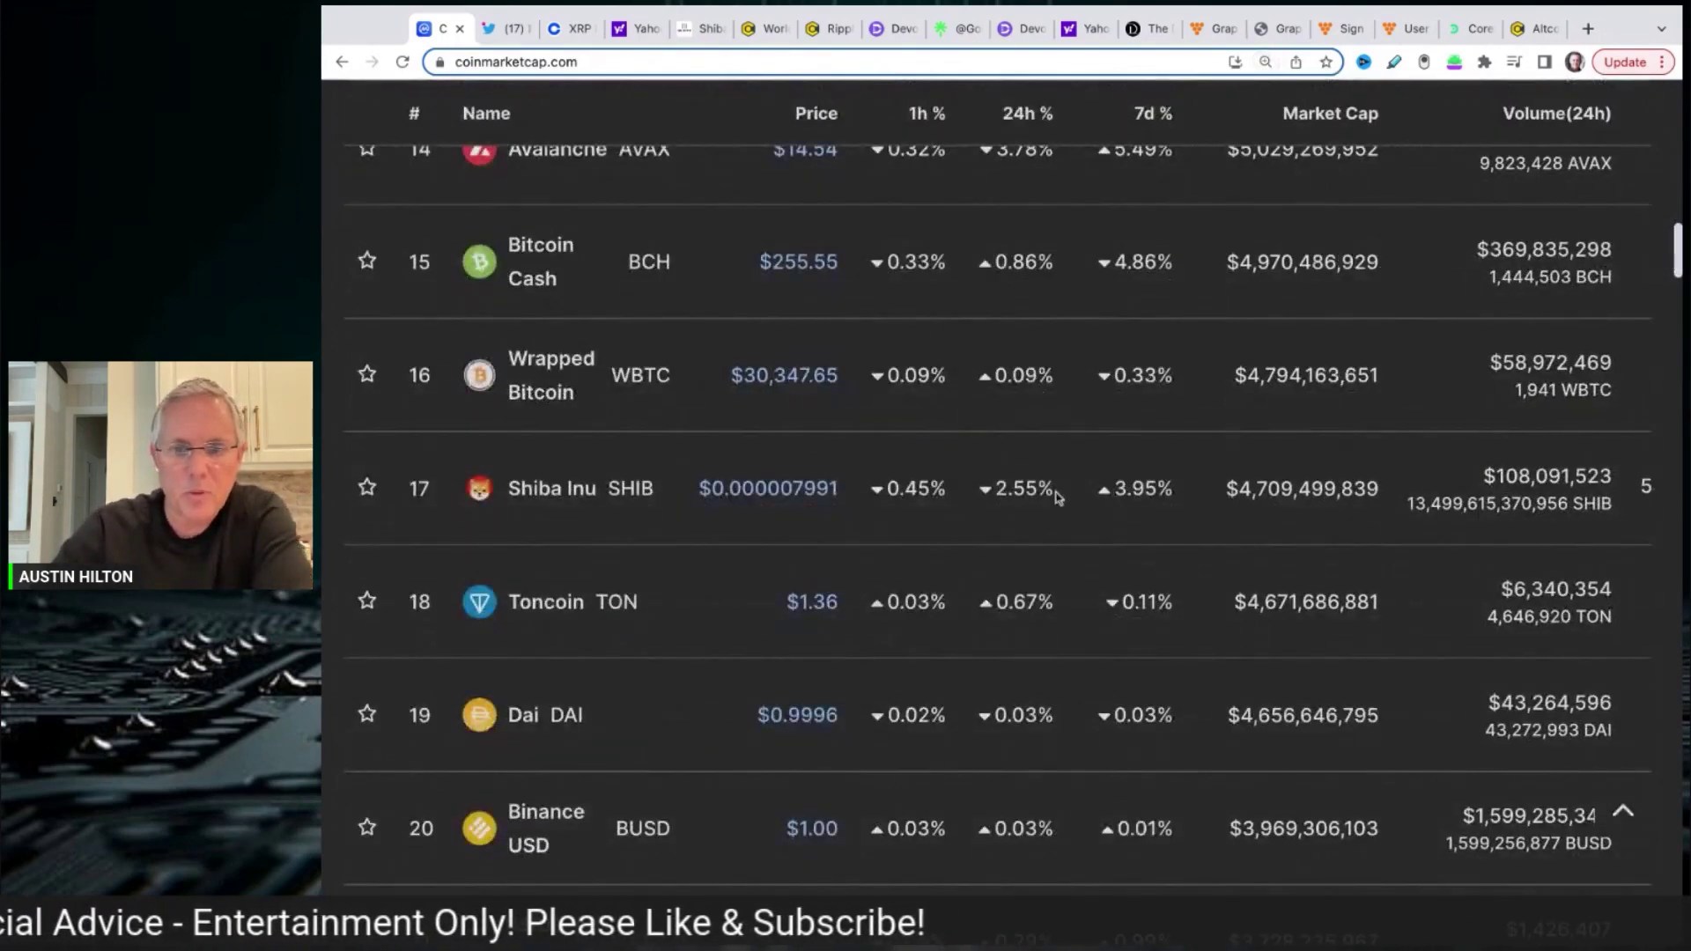
{"action": "left_click_drag", "start_coordinate": [1054, 487], "coordinate": [991, 488]}
{"action": "left_click", "coordinate": [552, 488]}
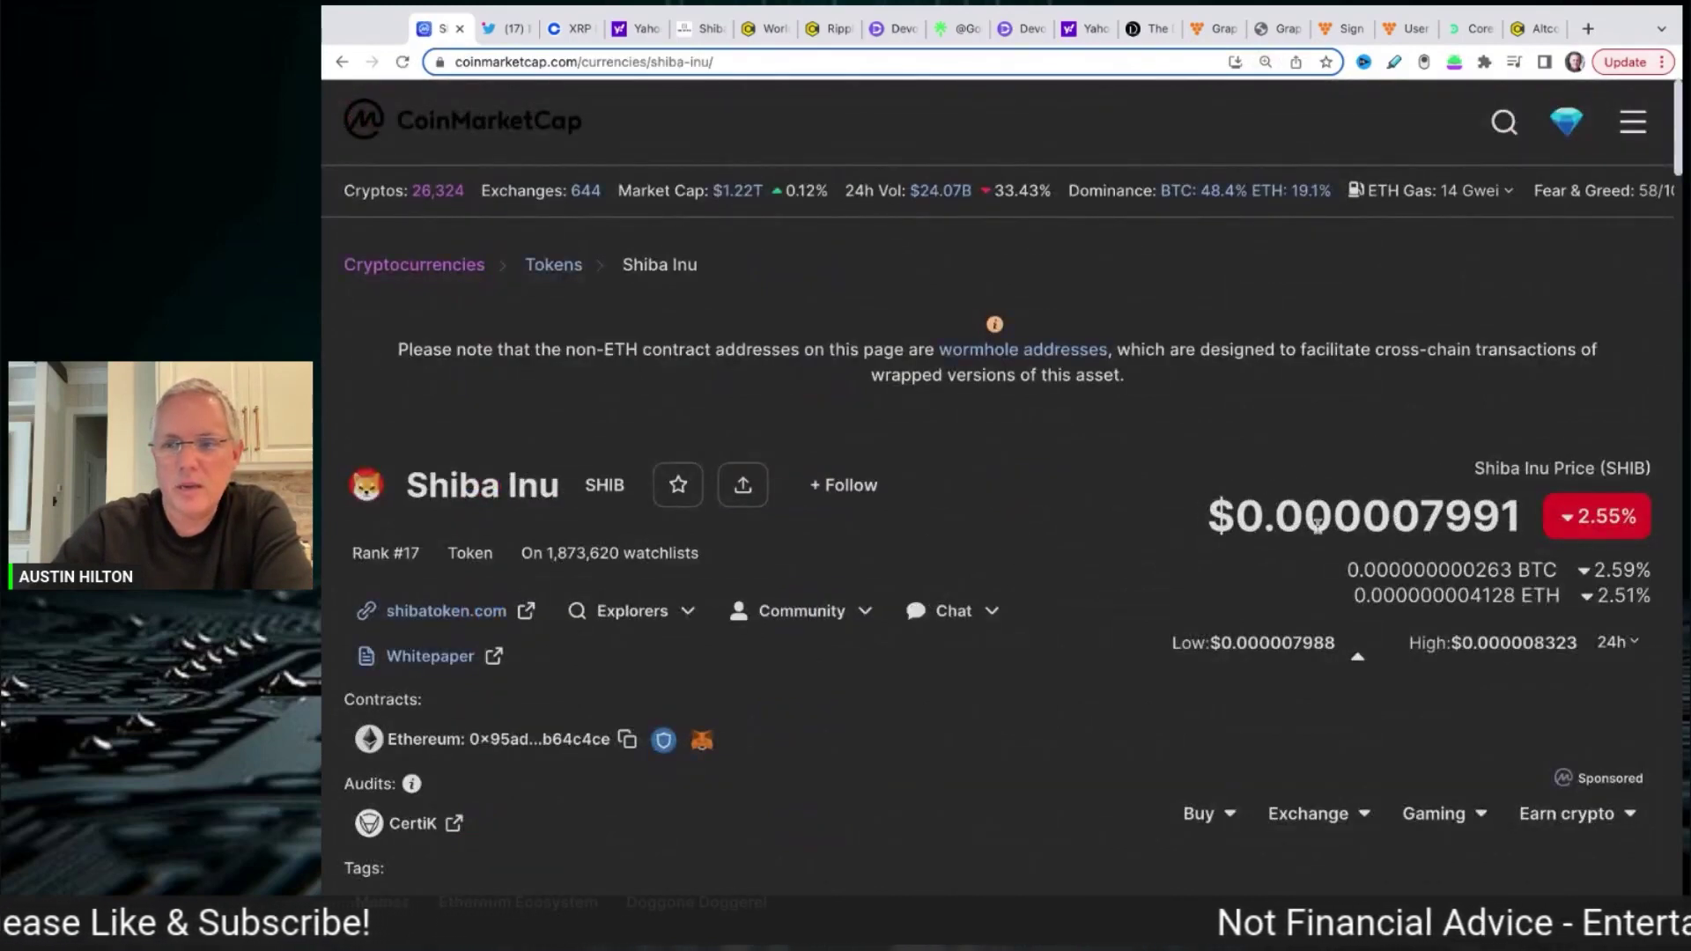
{"action": "left_click_drag", "start_coordinate": [1279, 518], "coordinate": [1520, 518]}
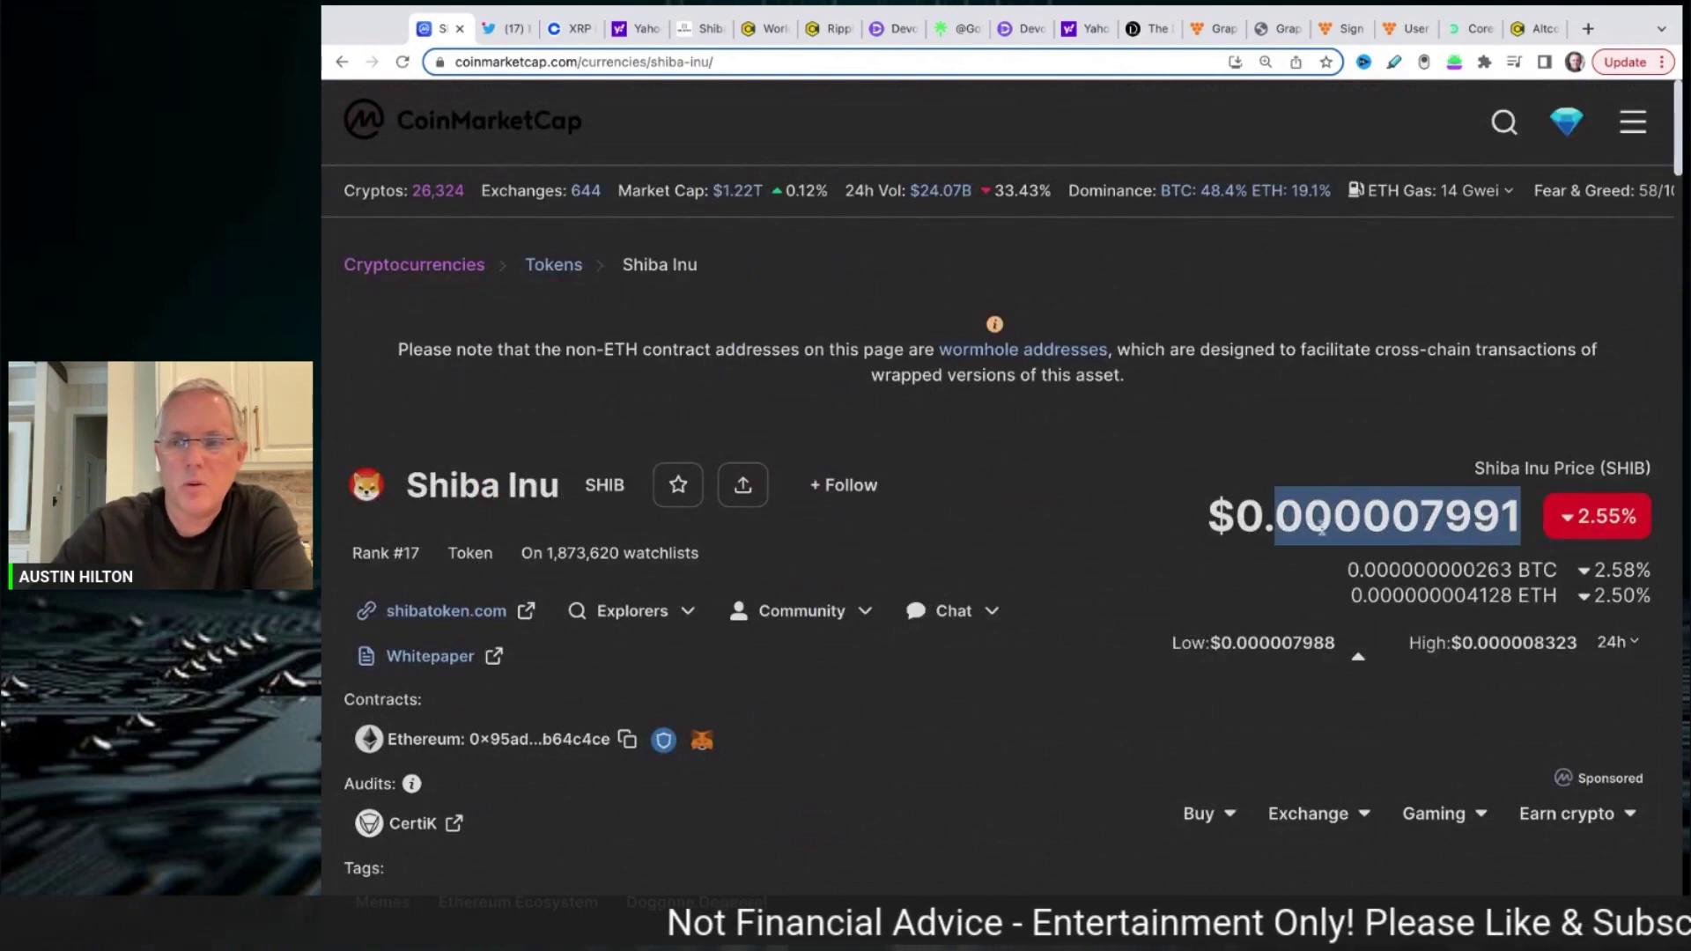
{"action": "left_click", "coordinate": [957, 559]}
{"action": "left_click_drag", "start_coordinate": [1394, 518], "coordinate": [1429, 517]}
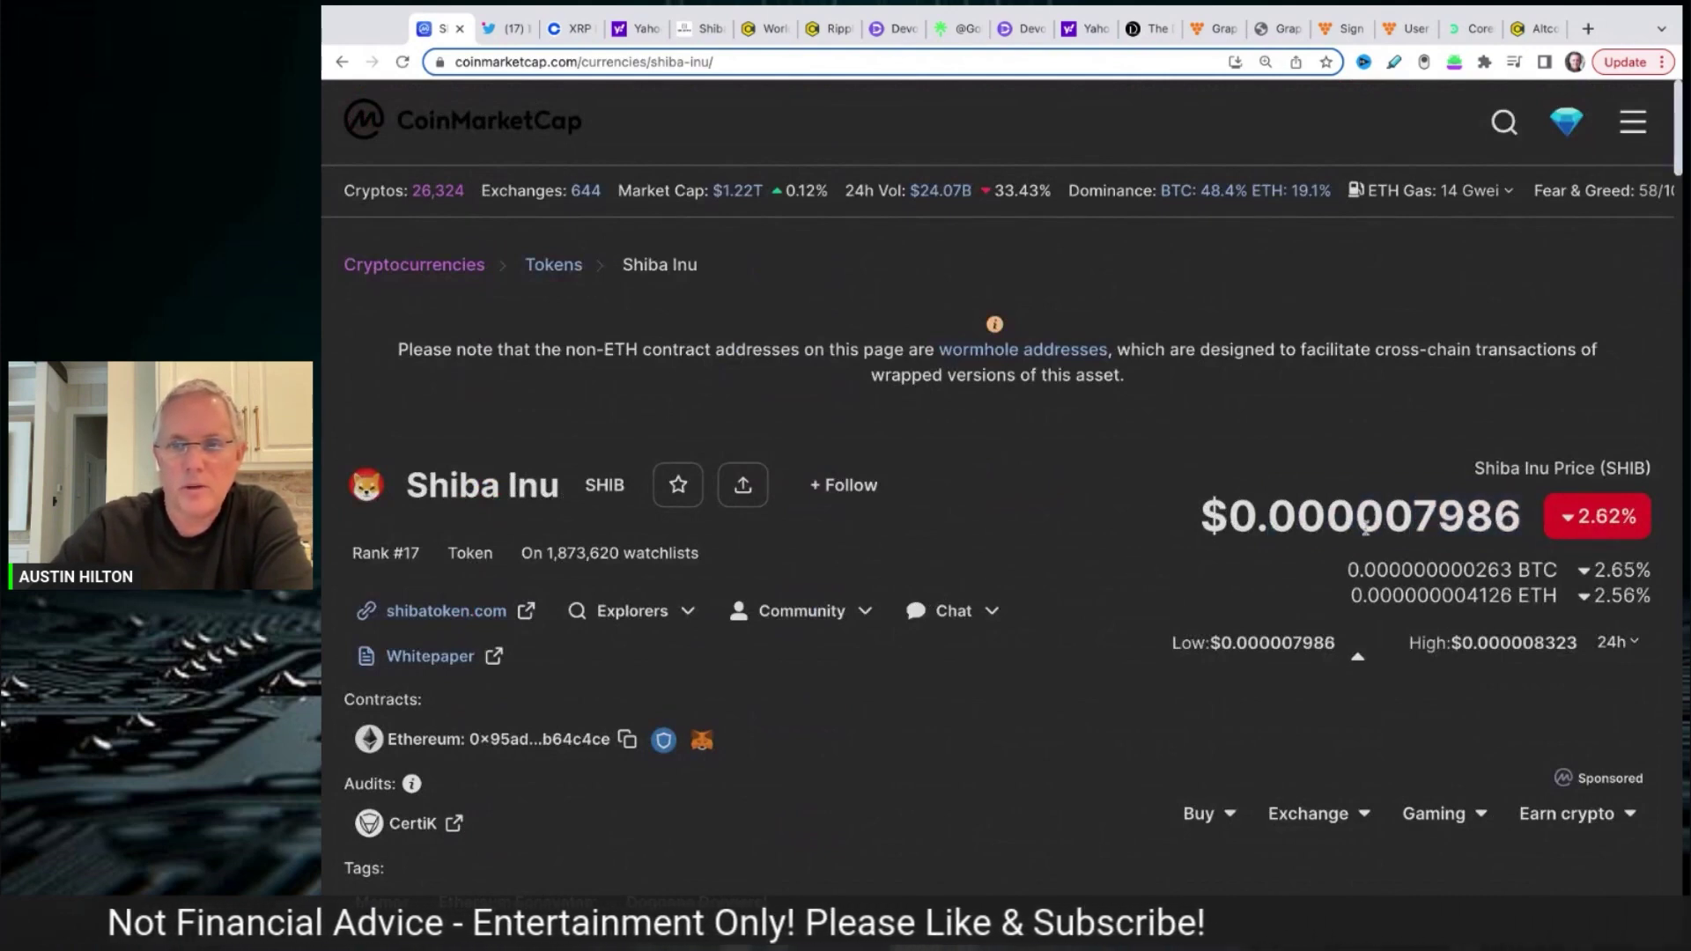
{"action": "left_click_drag", "start_coordinate": [1270, 519], "coordinate": [1412, 518]}
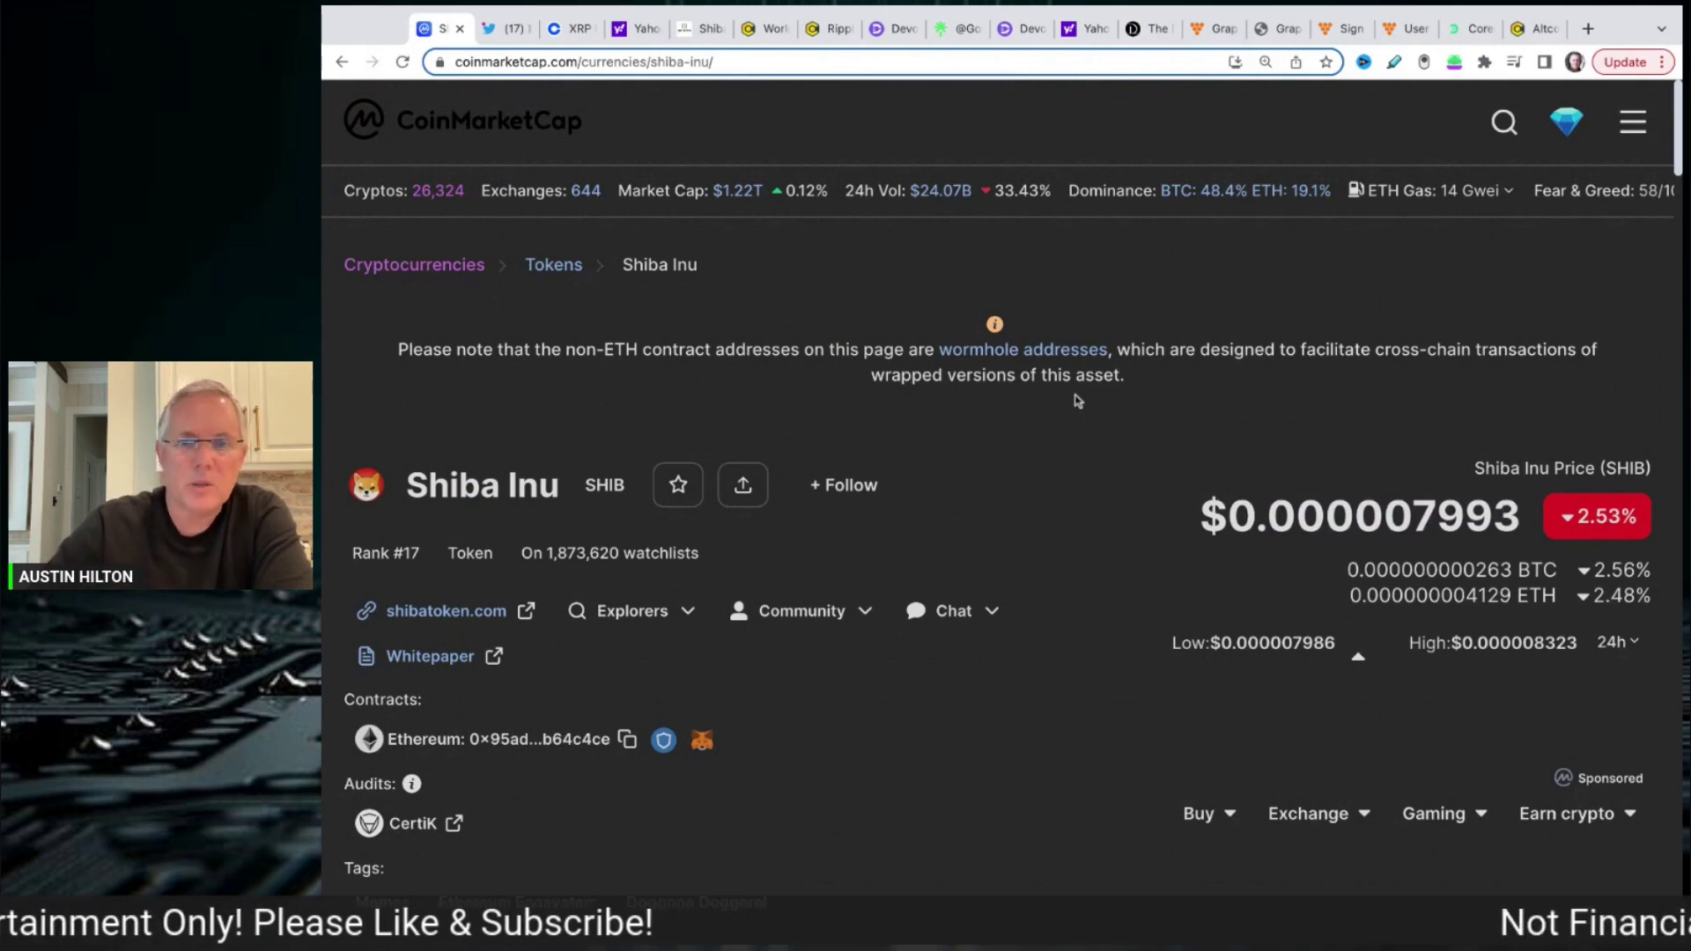
{"action": "scroll", "coordinate": [1067, 497], "scroll_direction": "down", "scroll_amount": 1}
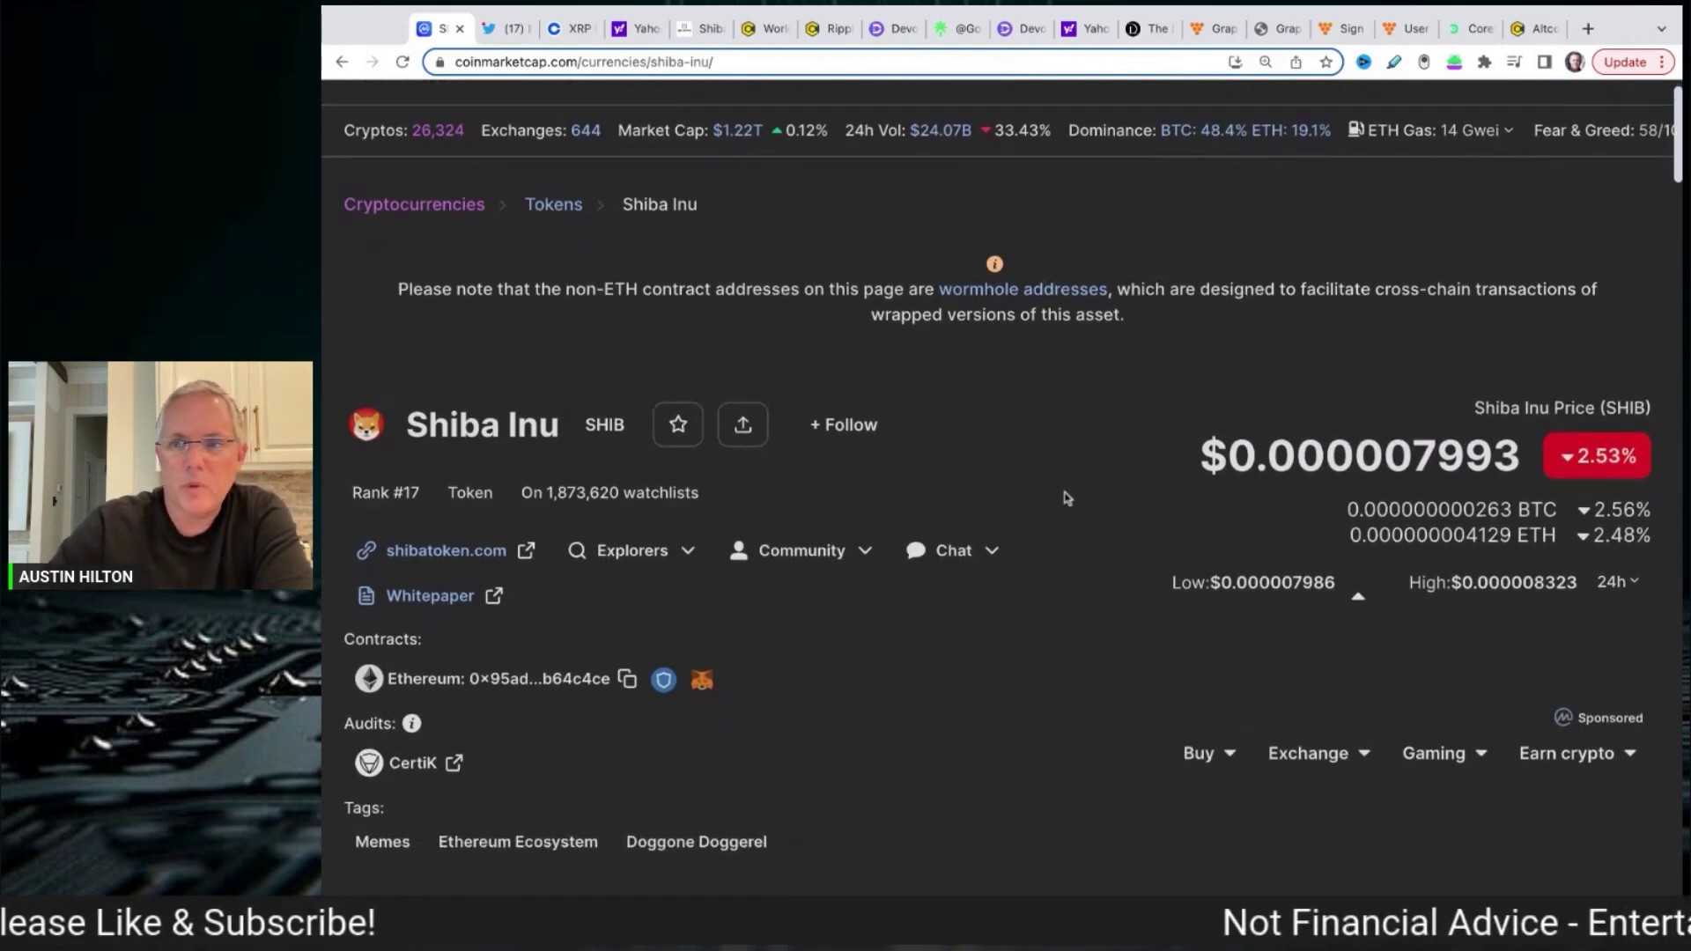
{"action": "scroll", "coordinate": [1066, 498], "scroll_direction": "up", "scroll_amount": 1}
Step: Open the Doge Killer (LEASH) coin page from search and check its price
{"action": "left_click", "coordinate": [1504, 128]}
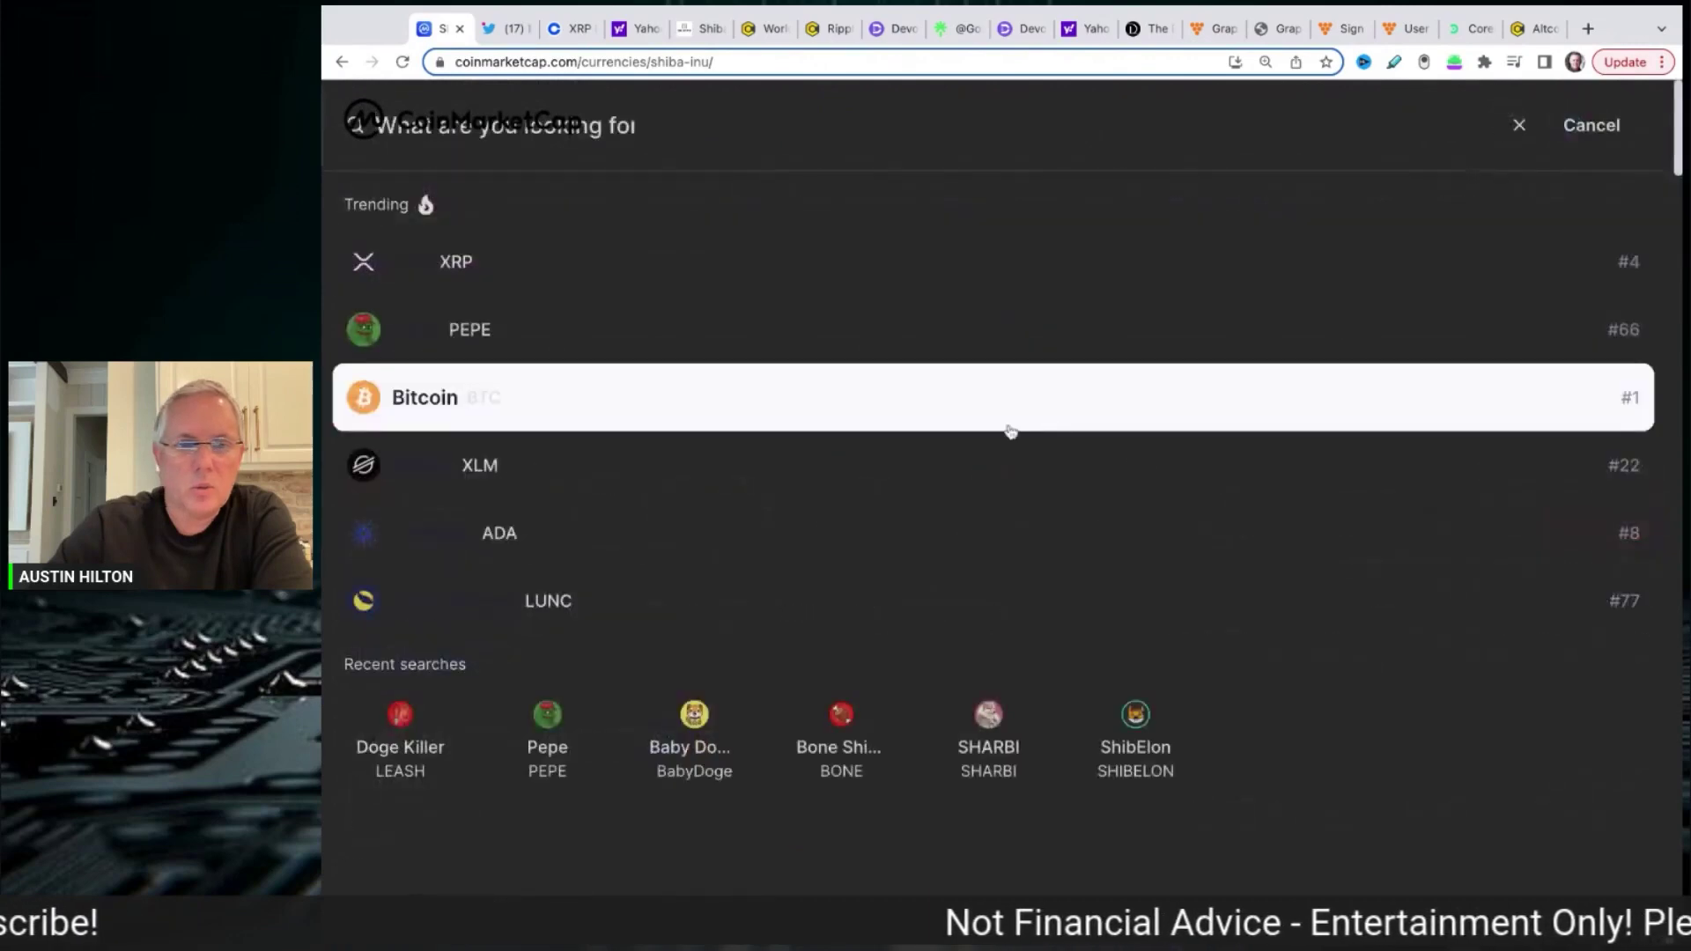
{"action": "left_click", "coordinate": [401, 740]}
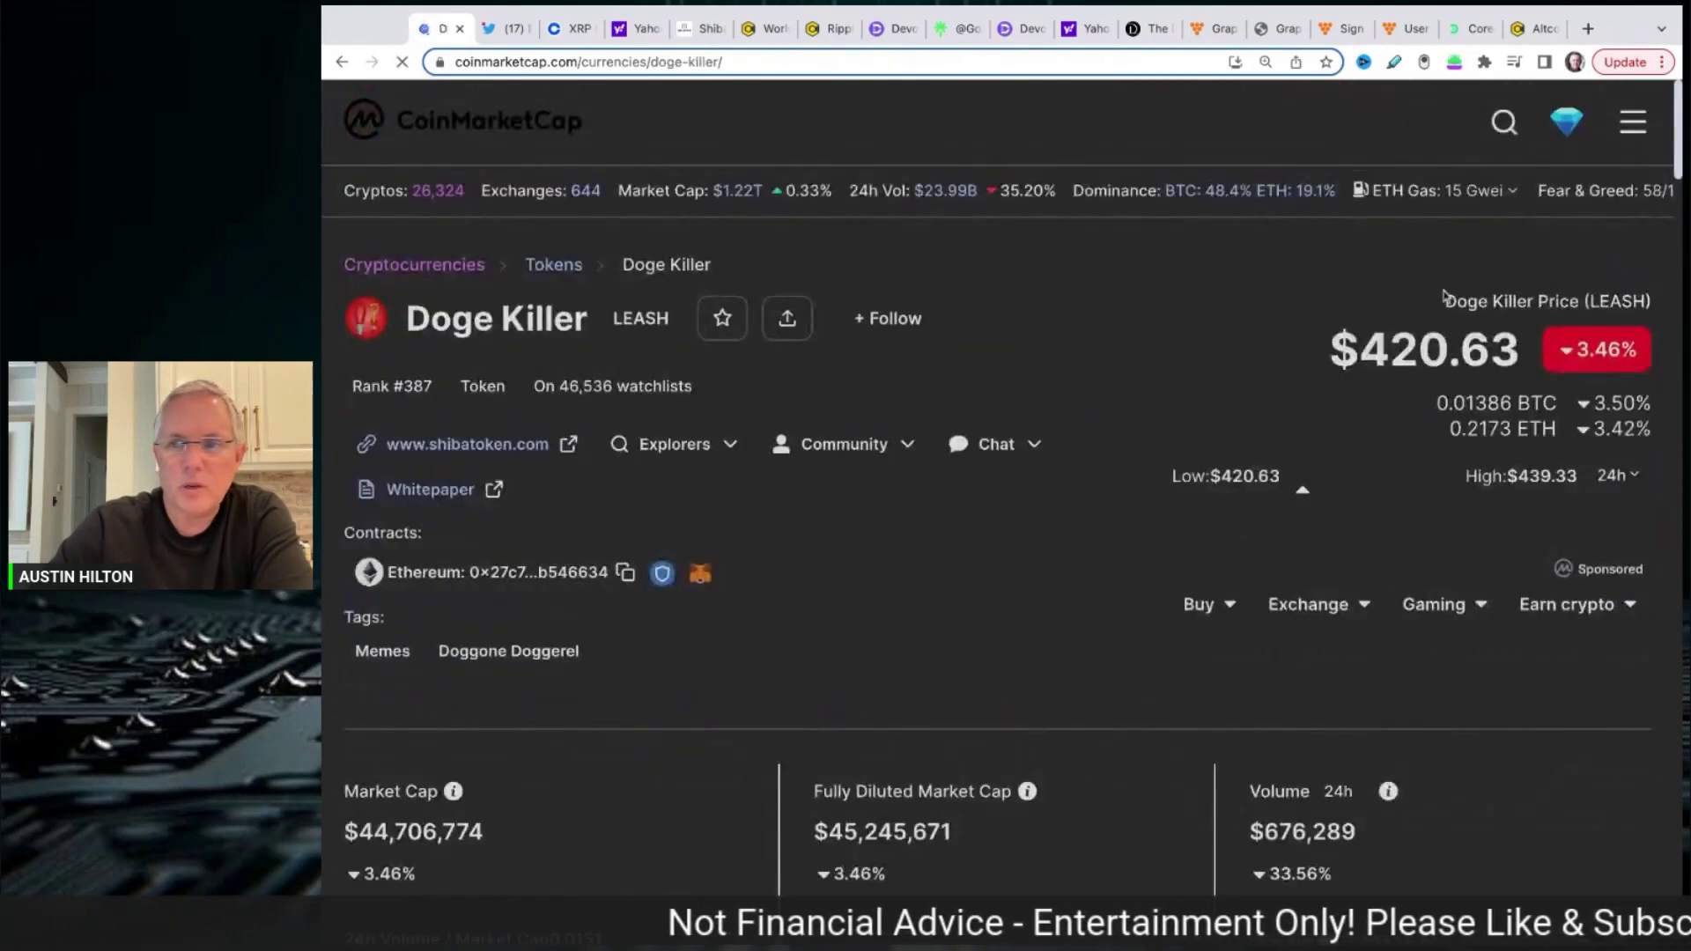
{"action": "left_click_drag", "start_coordinate": [1361, 348], "coordinate": [1519, 352]}
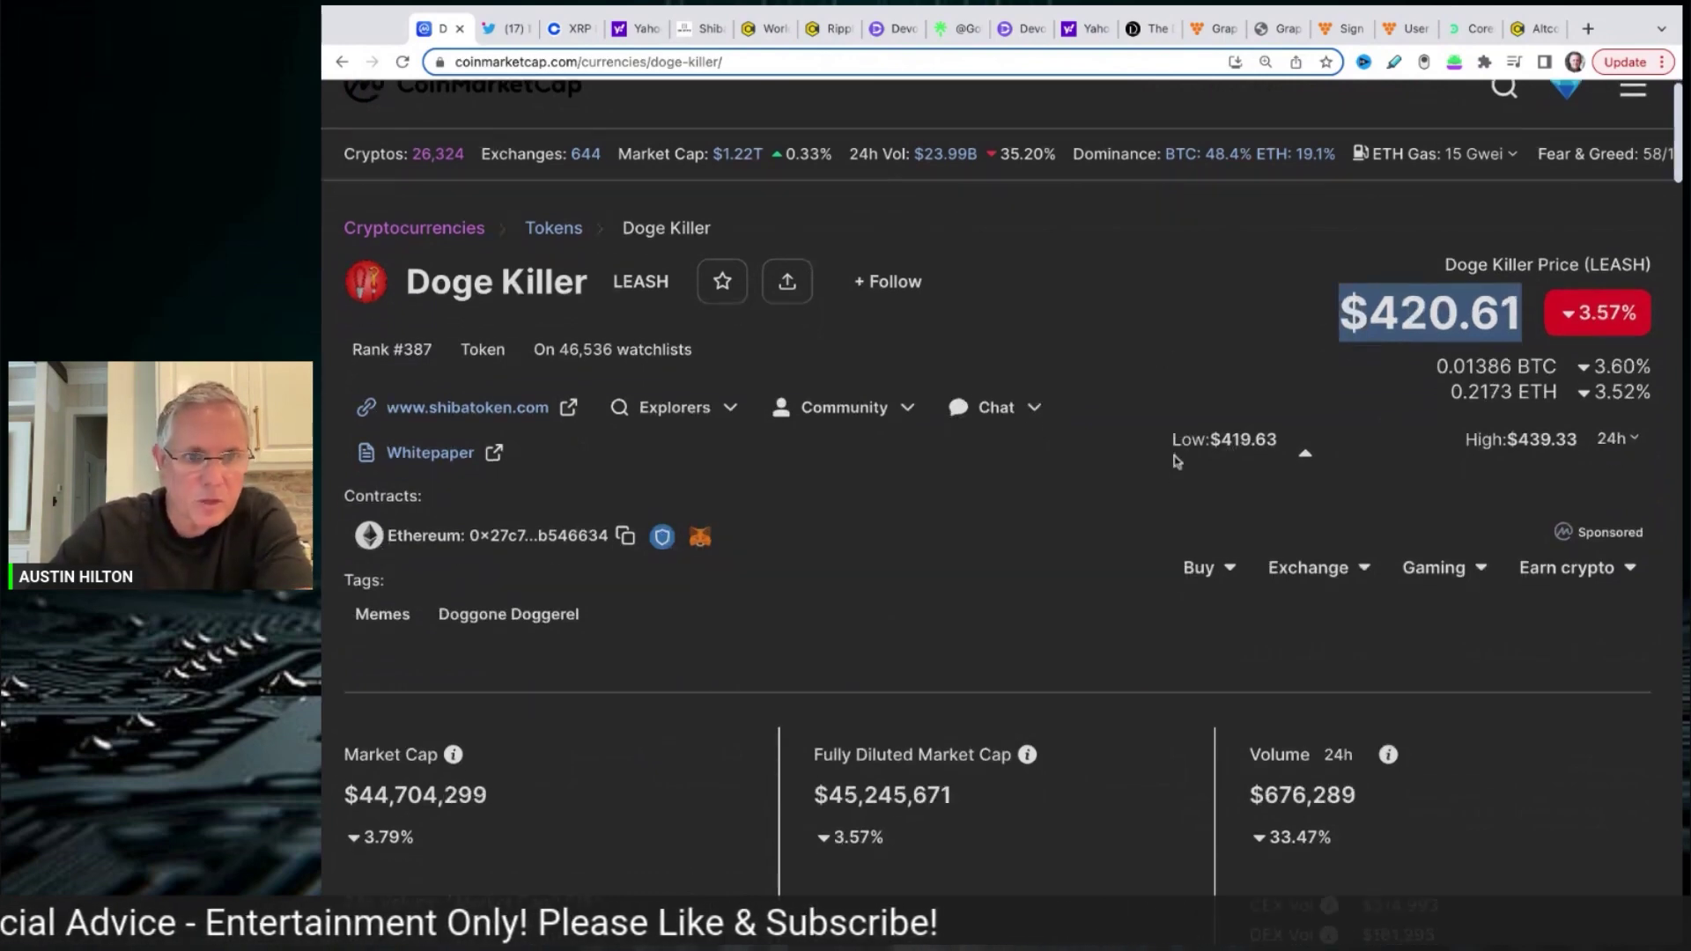
{"action": "scroll", "coordinate": [1152, 397], "scroll_direction": "down", "scroll_amount": 2}
{"action": "scroll", "coordinate": [1152, 397], "scroll_direction": "up", "scroll_amount": 2}
Step: Check the Bone ShibaSwap price page, return to the homepage, then go to LucieSHIB's Twitter
{"action": "left_click", "coordinate": [1503, 125]}
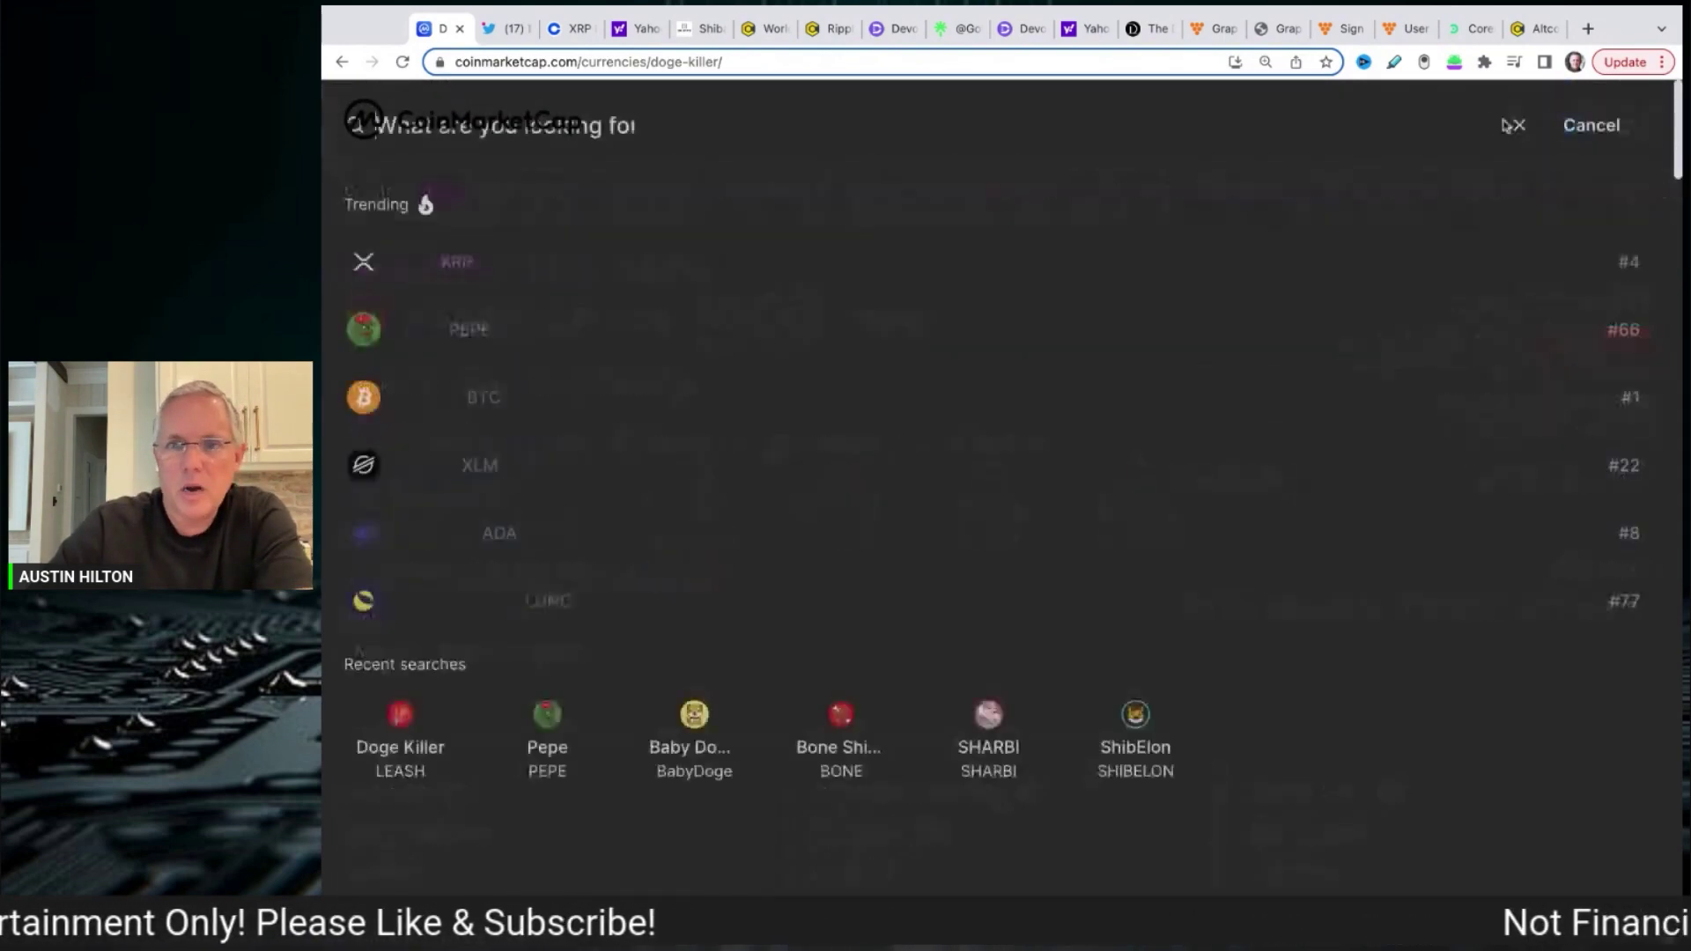
{"action": "left_click", "coordinate": [842, 741]}
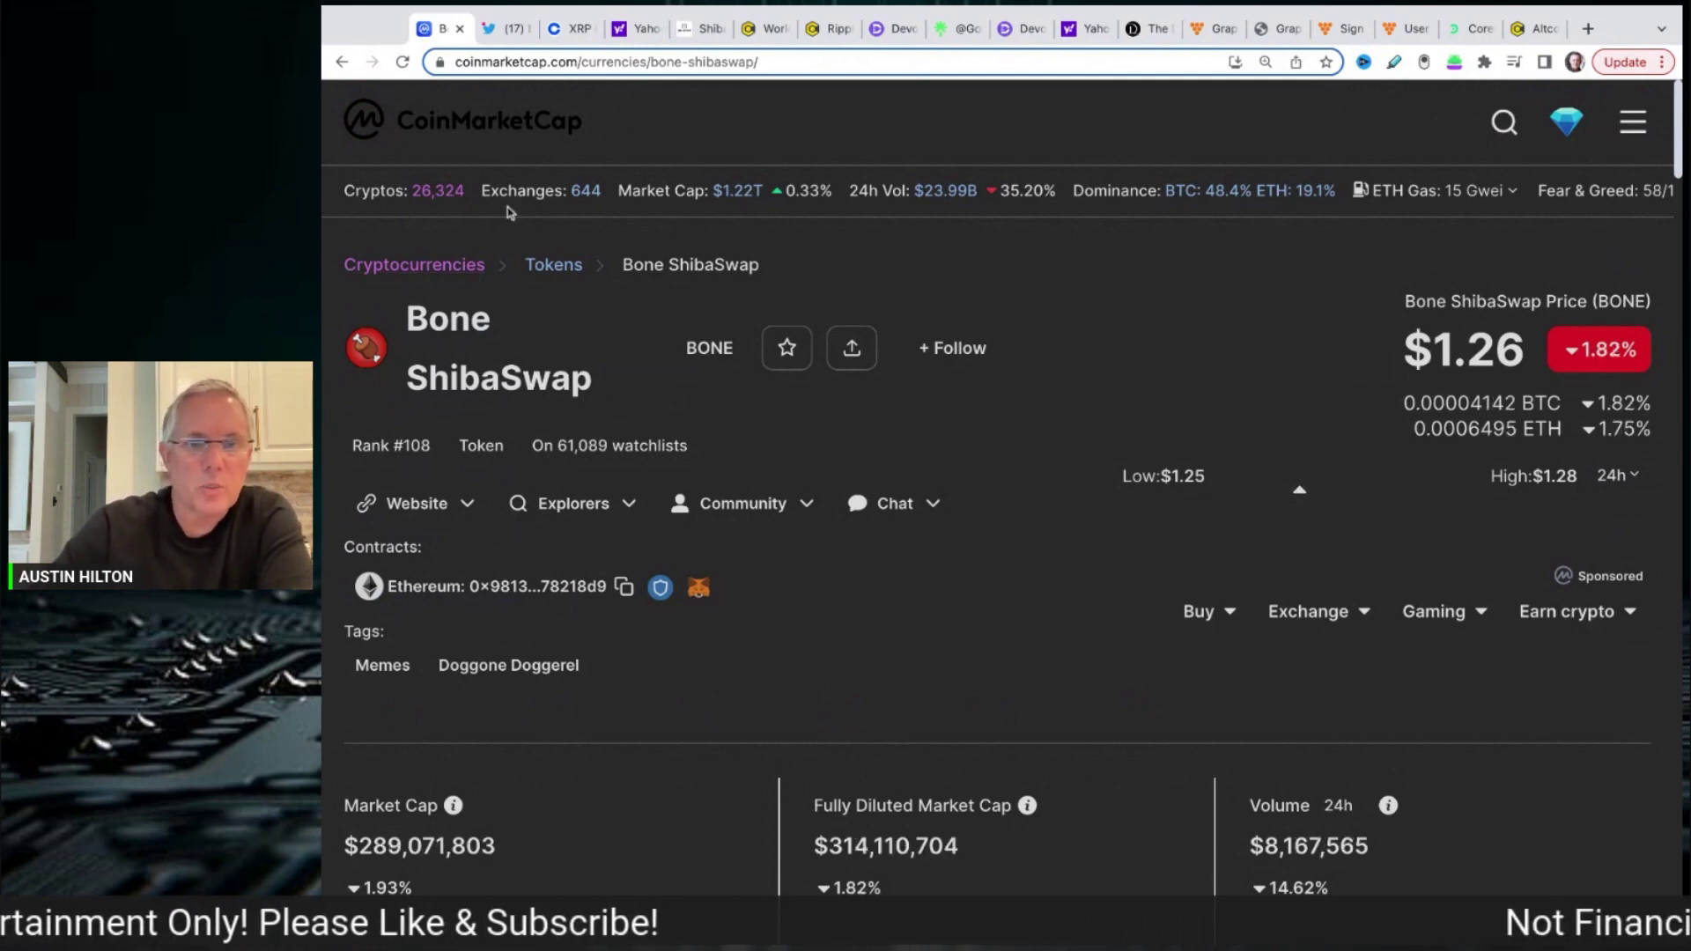
{"action": "left_click", "coordinate": [515, 123]}
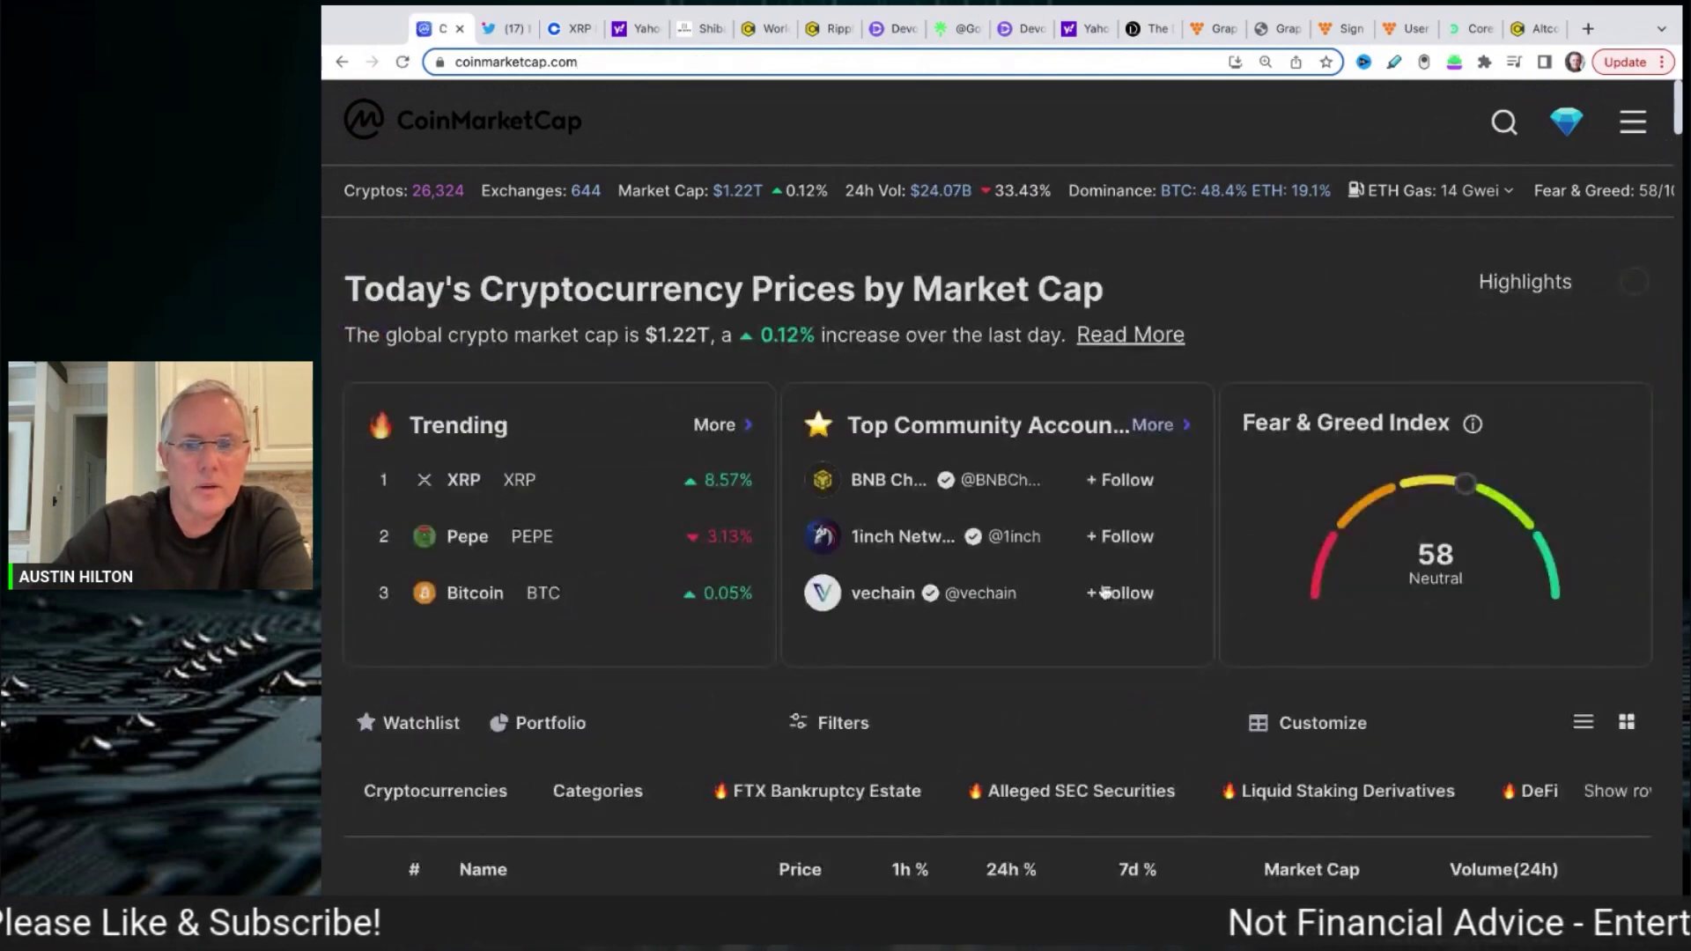
{"action": "scroll", "coordinate": [950, 379], "scroll_direction": "down", "scroll_amount": 1}
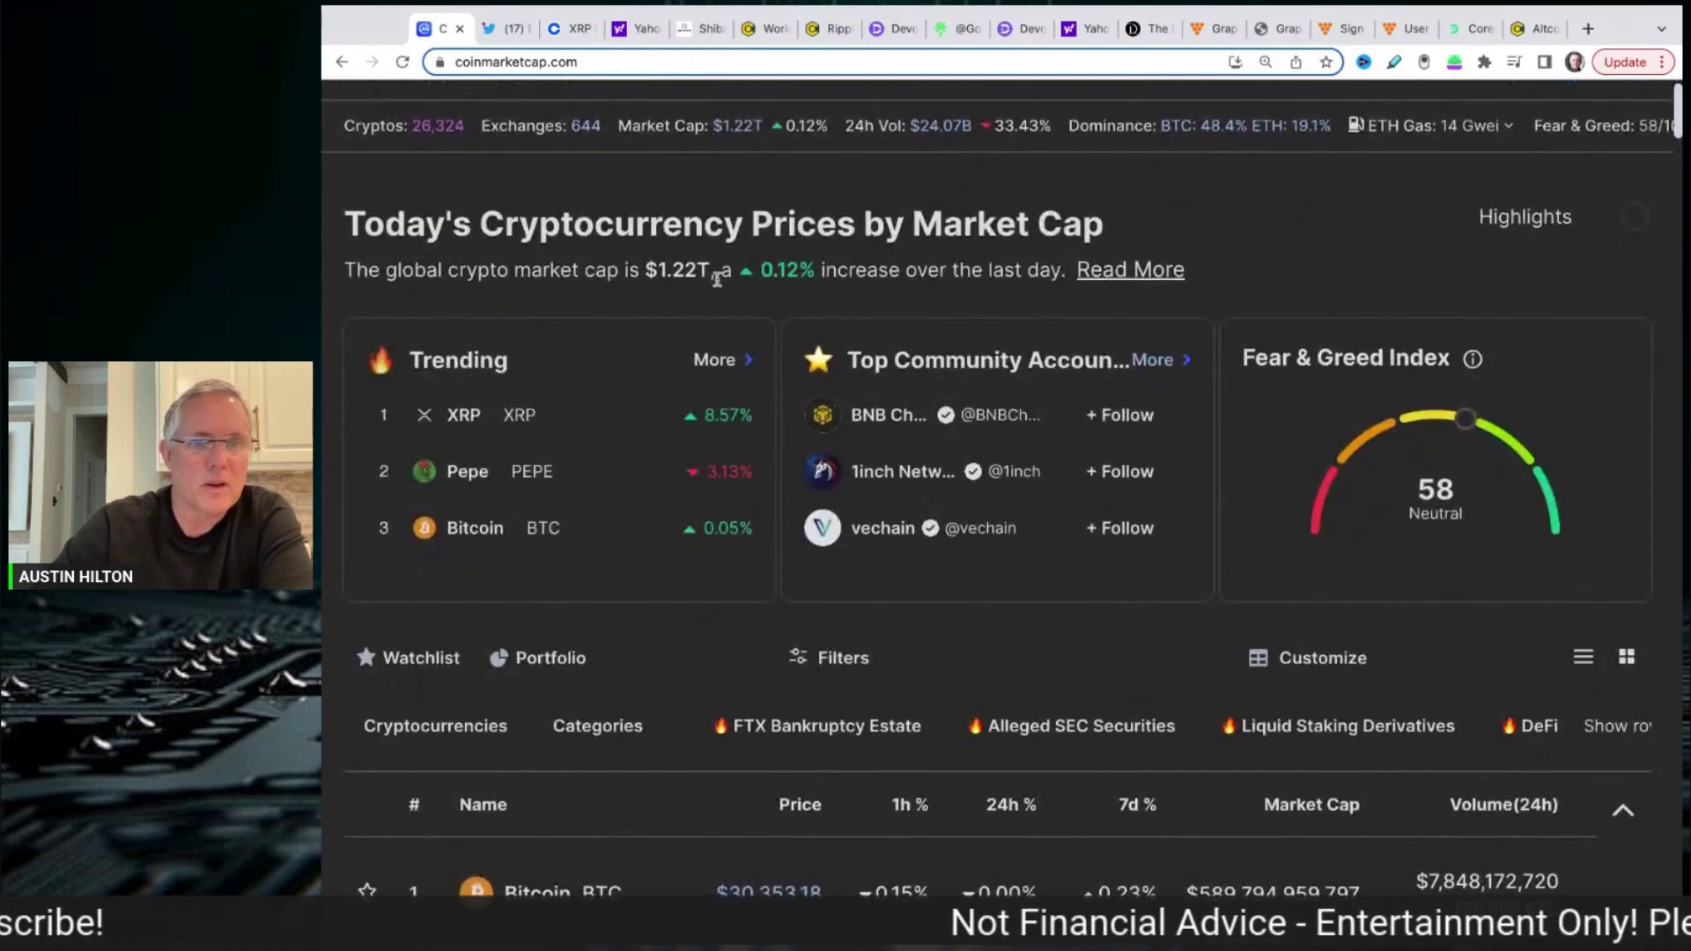
{"action": "left_click", "coordinate": [509, 27]}
{"action": "scroll", "coordinate": [1116, 492], "scroll_direction": "up", "scroll_amount": 5}
{"action": "scroll", "coordinate": [1117, 492], "scroll_direction": "up", "scroll_amount": 5}
{"action": "scroll", "coordinate": [1116, 491], "scroll_direction": "up", "scroll_amount": 5}
{"action": "scroll", "coordinate": [1117, 492], "scroll_direction": "up", "scroll_amount": 5}
{"action": "scroll", "coordinate": [1110, 491], "scroll_direction": "up", "scroll_amount": 5}
{"action": "scroll", "coordinate": [1110, 492], "scroll_direction": "up", "scroll_amount": 3}
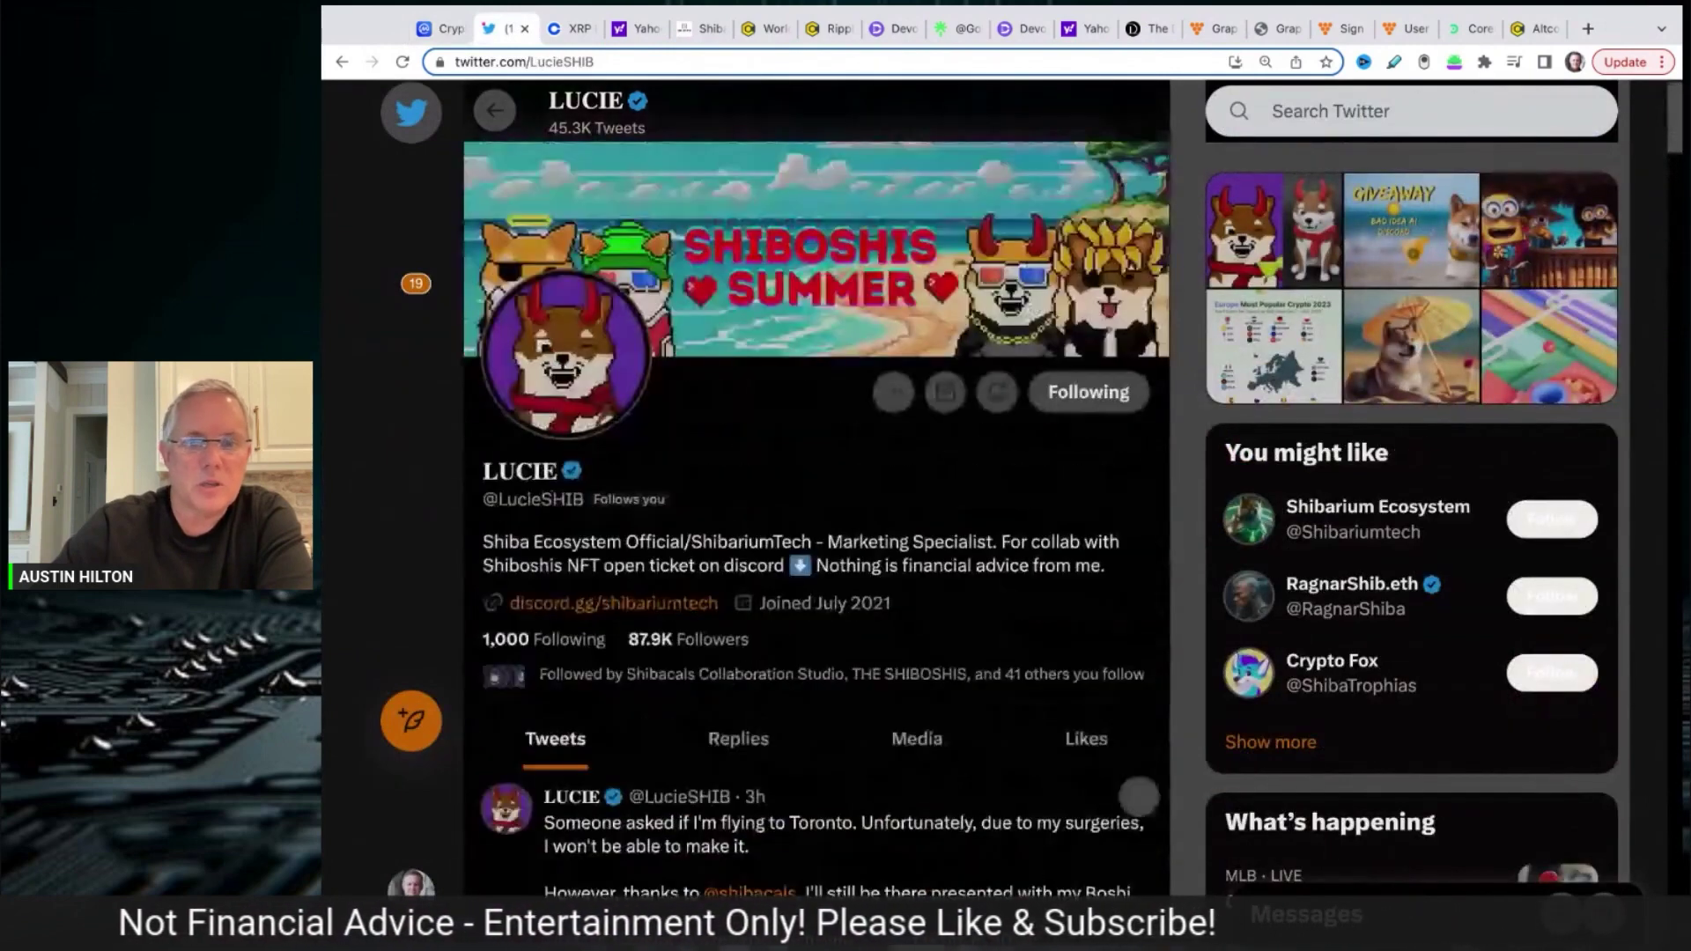
{"action": "scroll", "coordinate": [1110, 491], "scroll_direction": "up", "scroll_amount": 2}
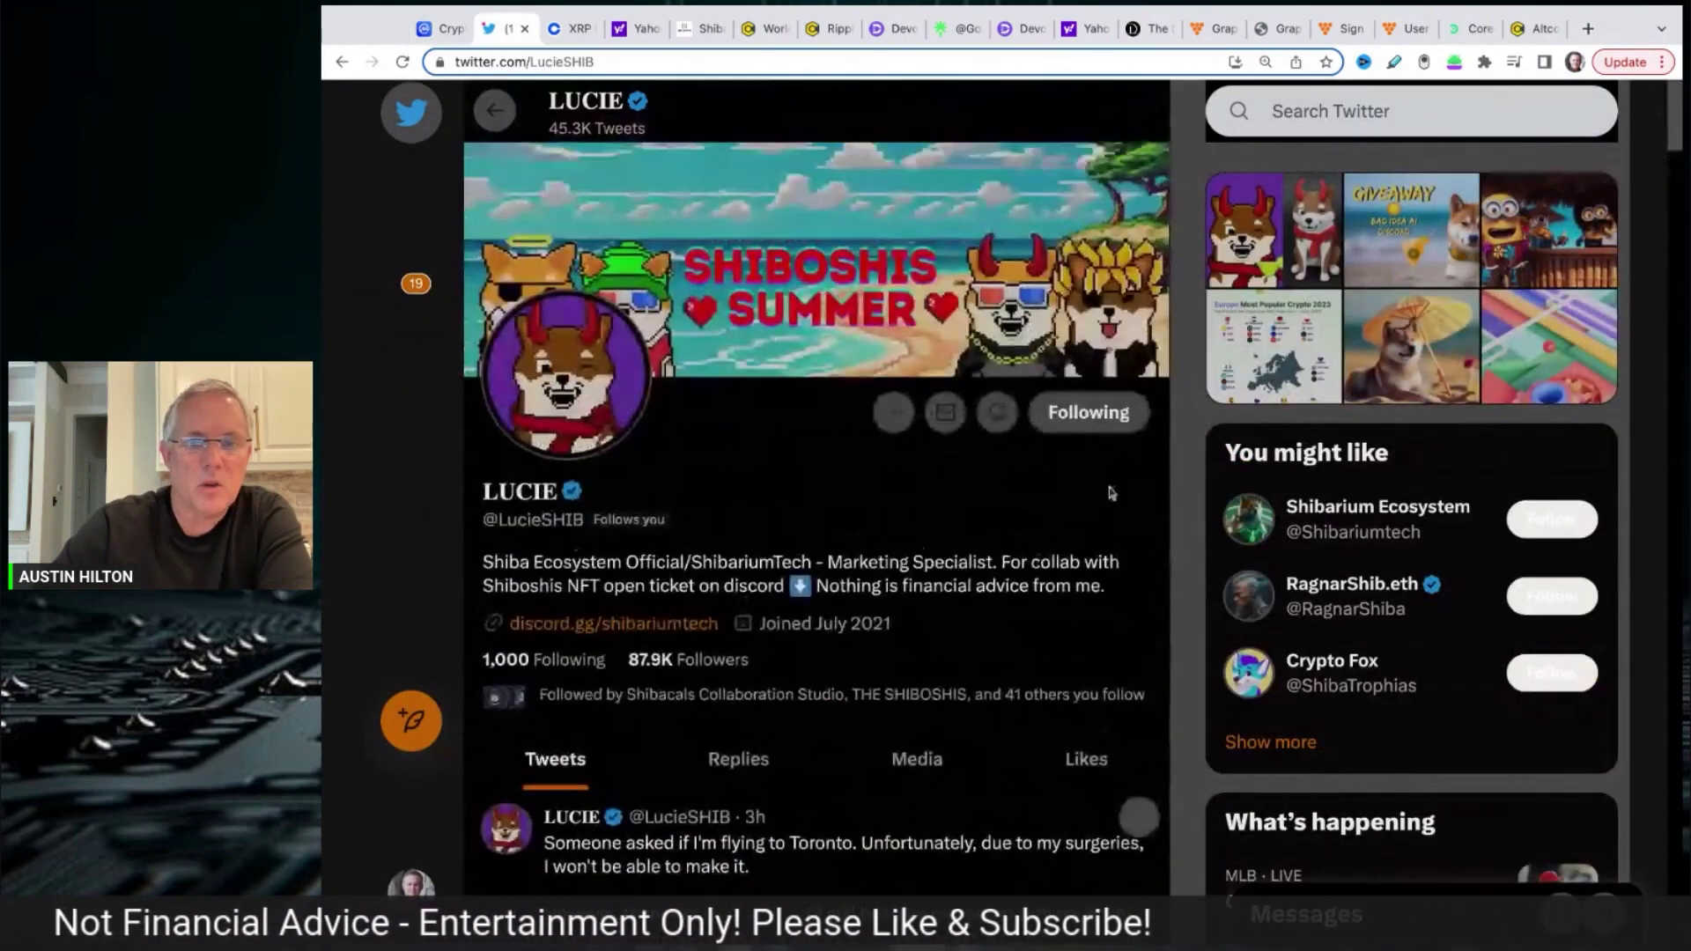
{"action": "double_click", "coordinate": [584, 523]}
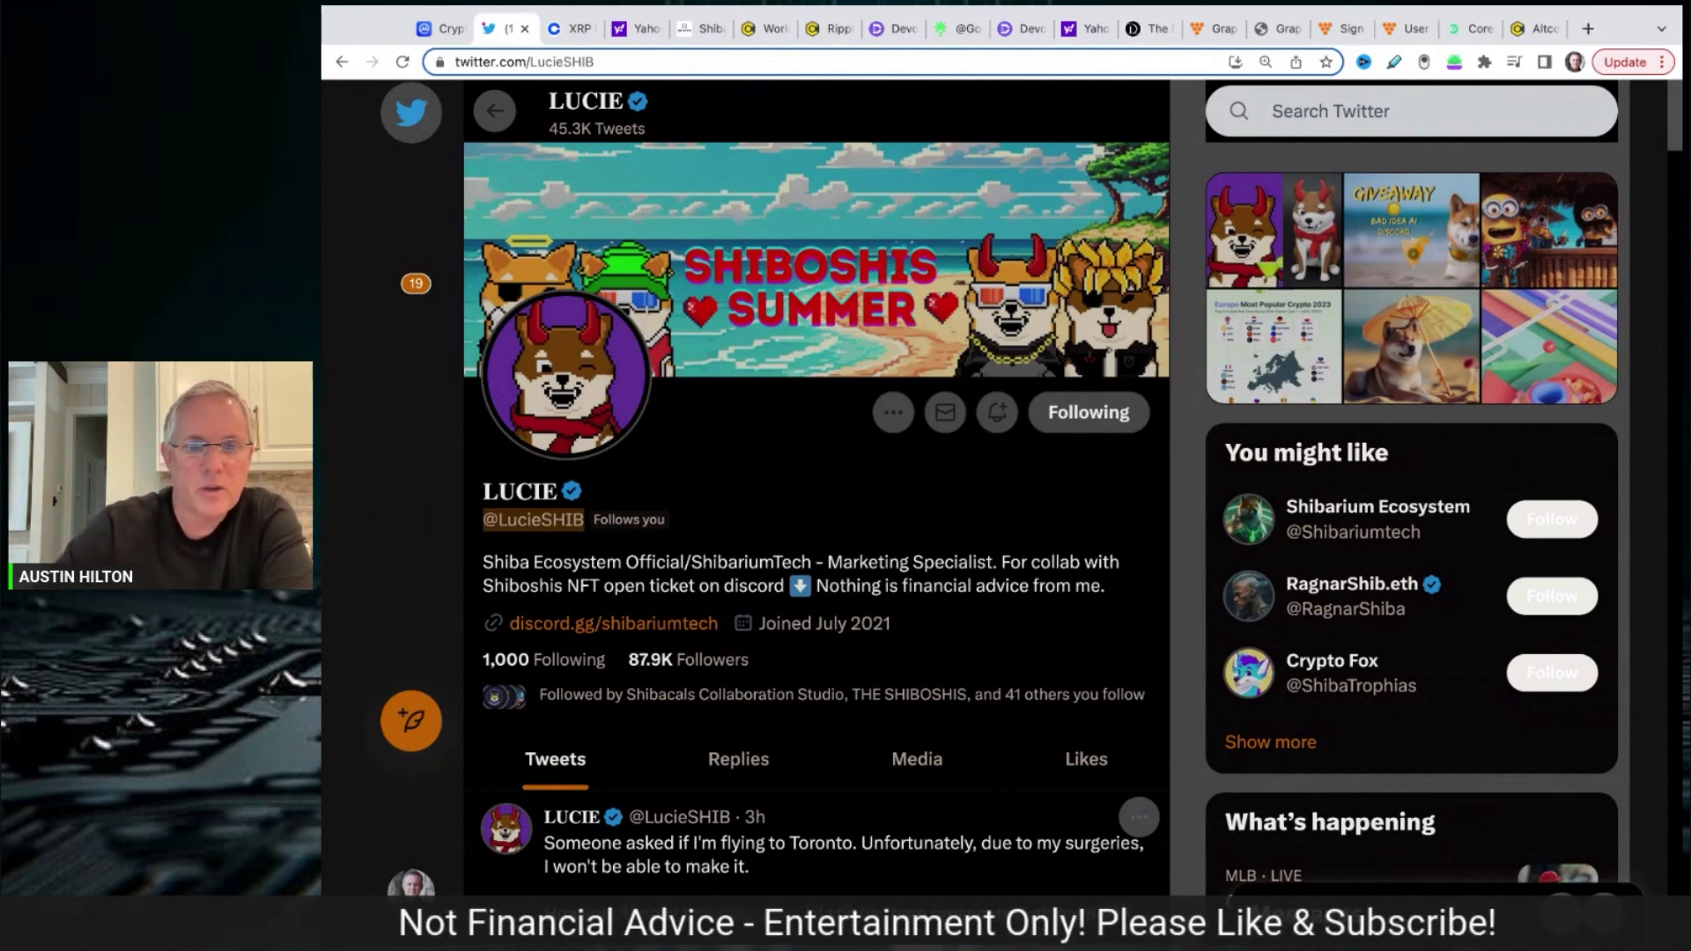
{"action": "scroll", "coordinate": [815, 528], "scroll_direction": "down", "scroll_amount": 2}
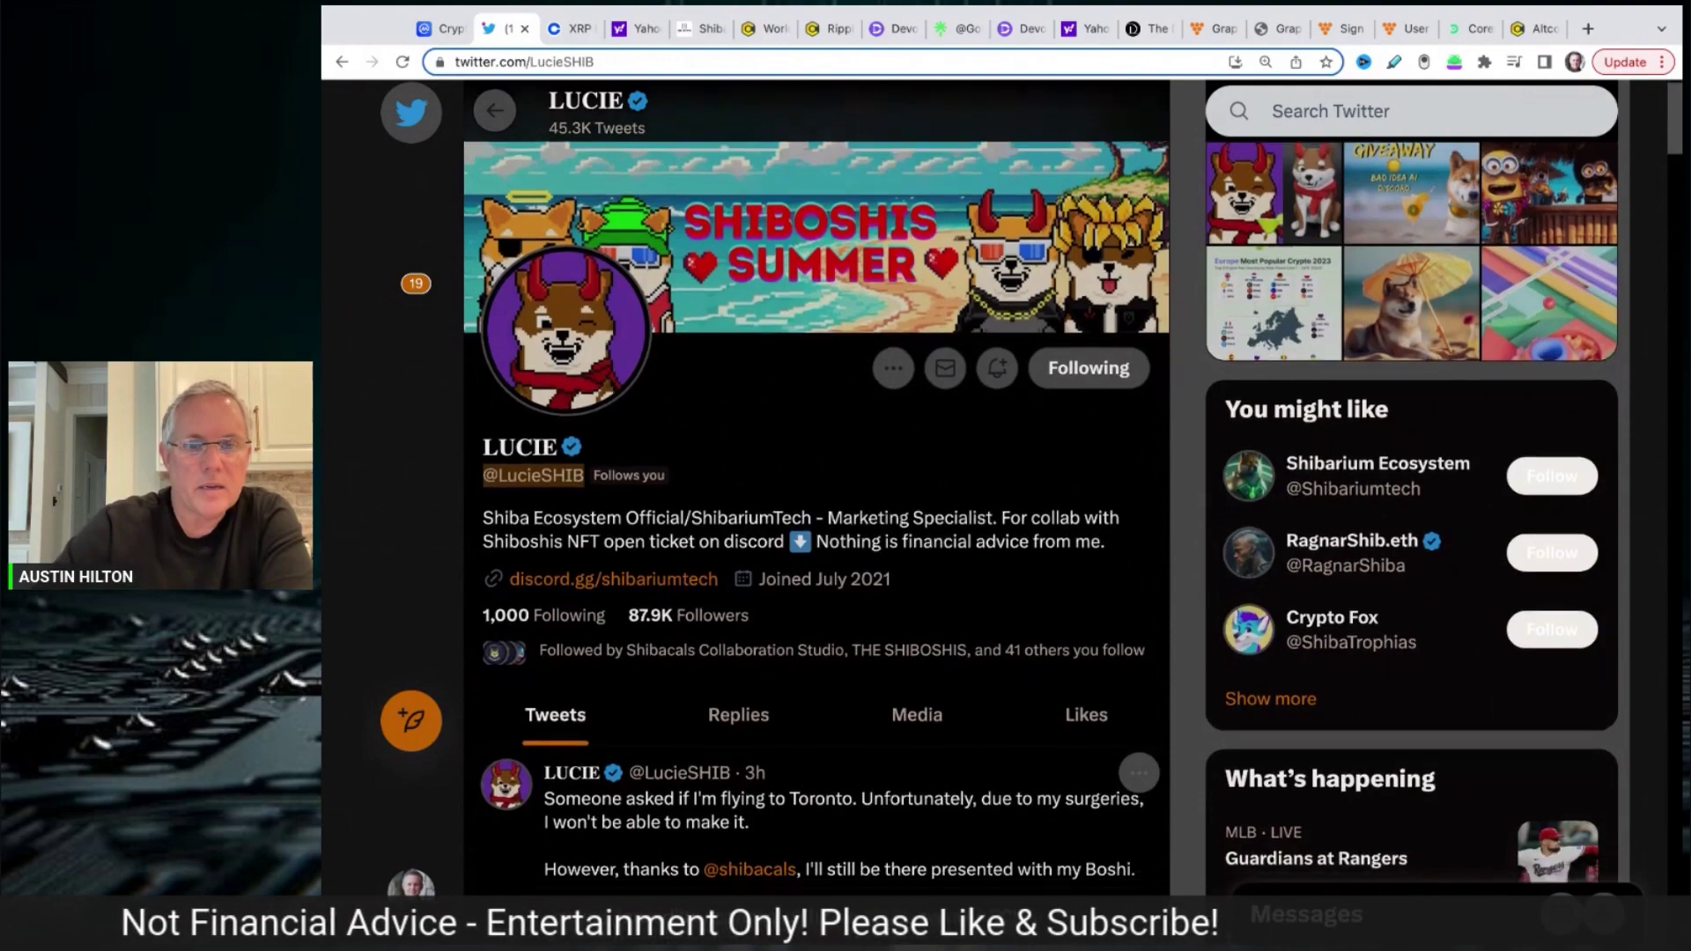
{"action": "scroll", "coordinate": [1152, 564], "scroll_direction": "down", "scroll_amount": 3}
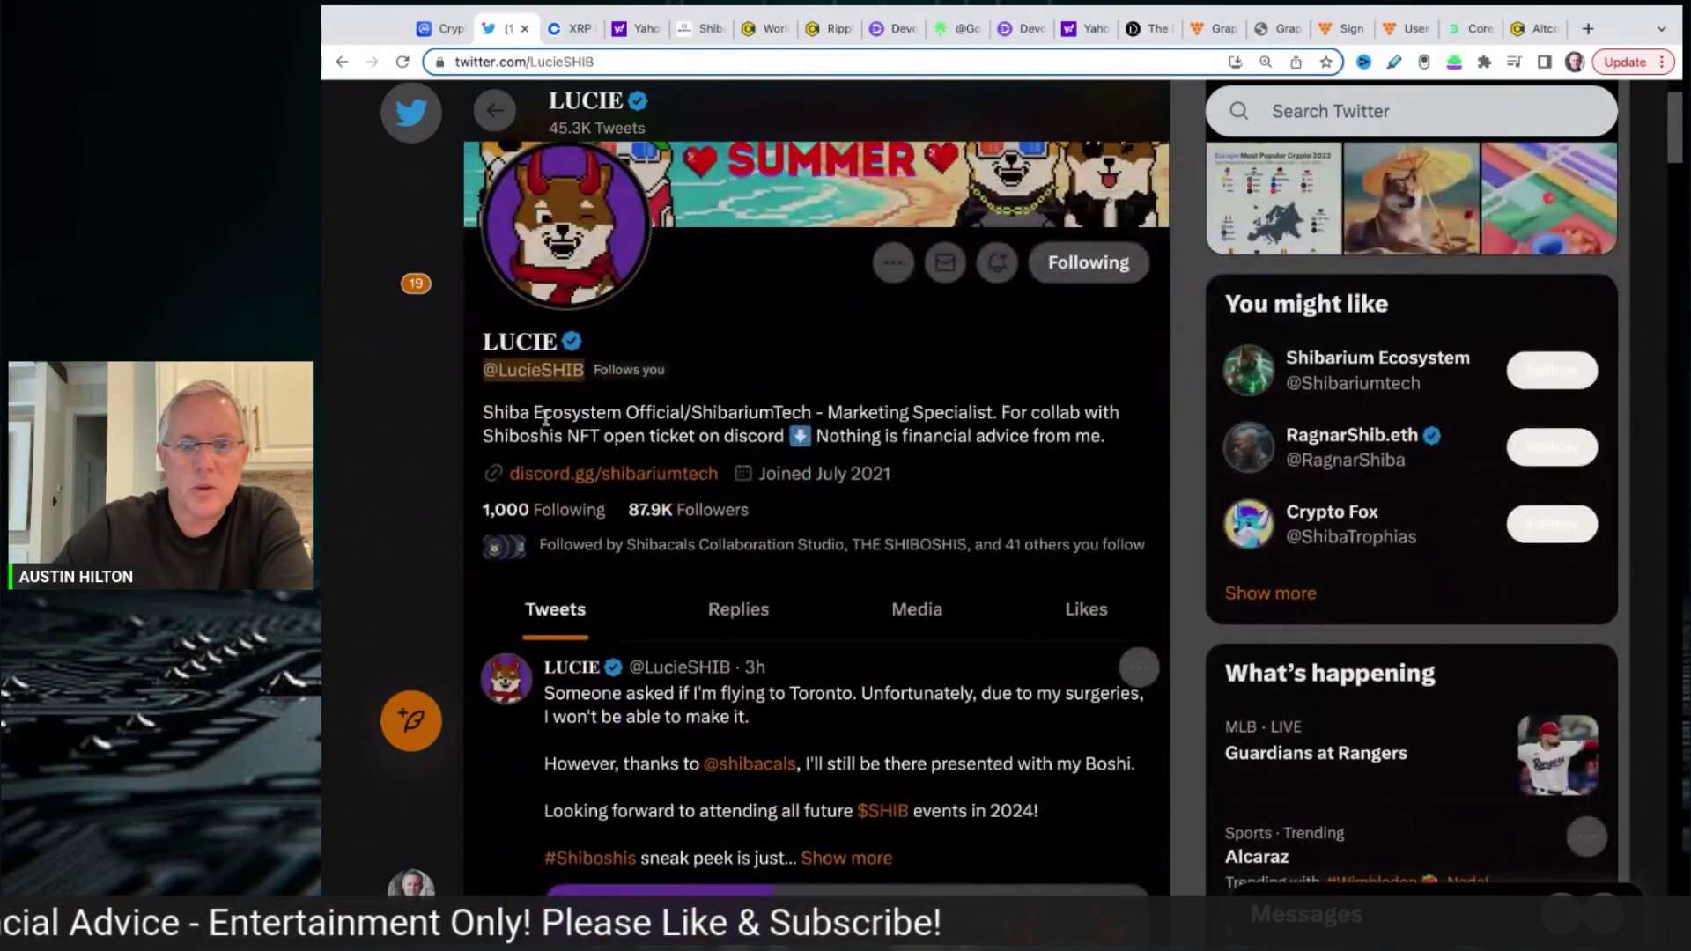
{"action": "scroll", "coordinate": [1182, 518], "scroll_direction": "down", "scroll_amount": 3}
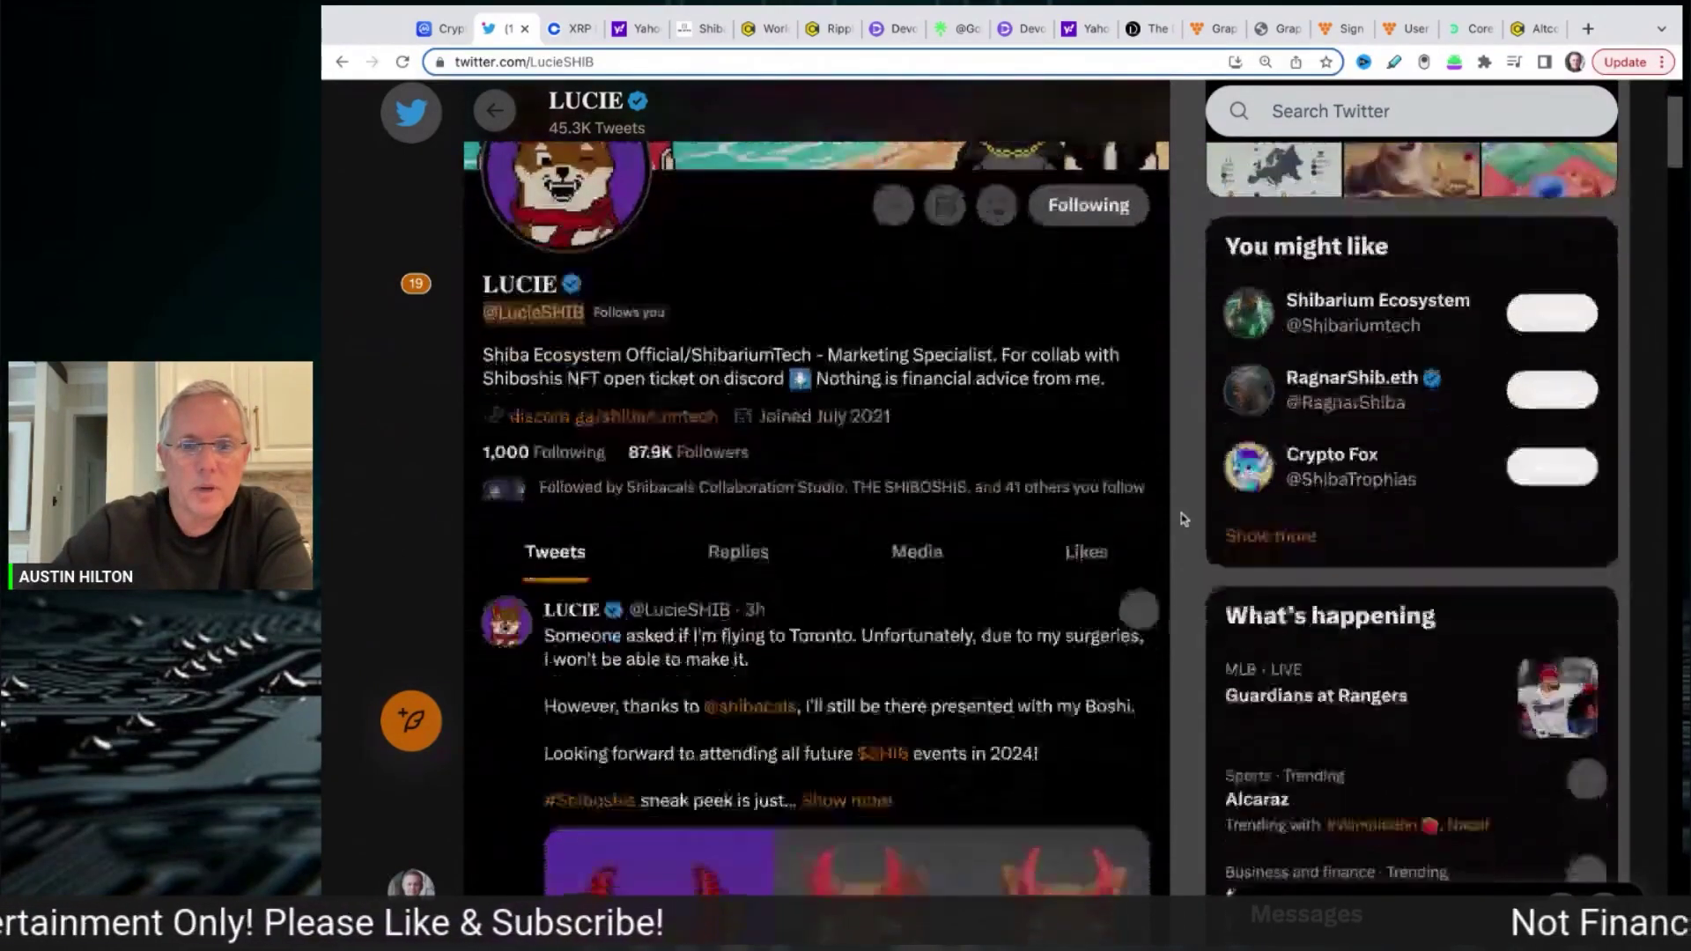
{"action": "scroll", "coordinate": [1182, 518], "scroll_direction": "down", "scroll_amount": 5}
{"action": "scroll", "coordinate": [1183, 518], "scroll_direction": "down", "scroll_amount": 5}
{"action": "scroll", "coordinate": [1183, 518], "scroll_direction": "down", "scroll_amount": 3}
{"action": "scroll", "coordinate": [1183, 519], "scroll_direction": "down", "scroll_amount": 4}
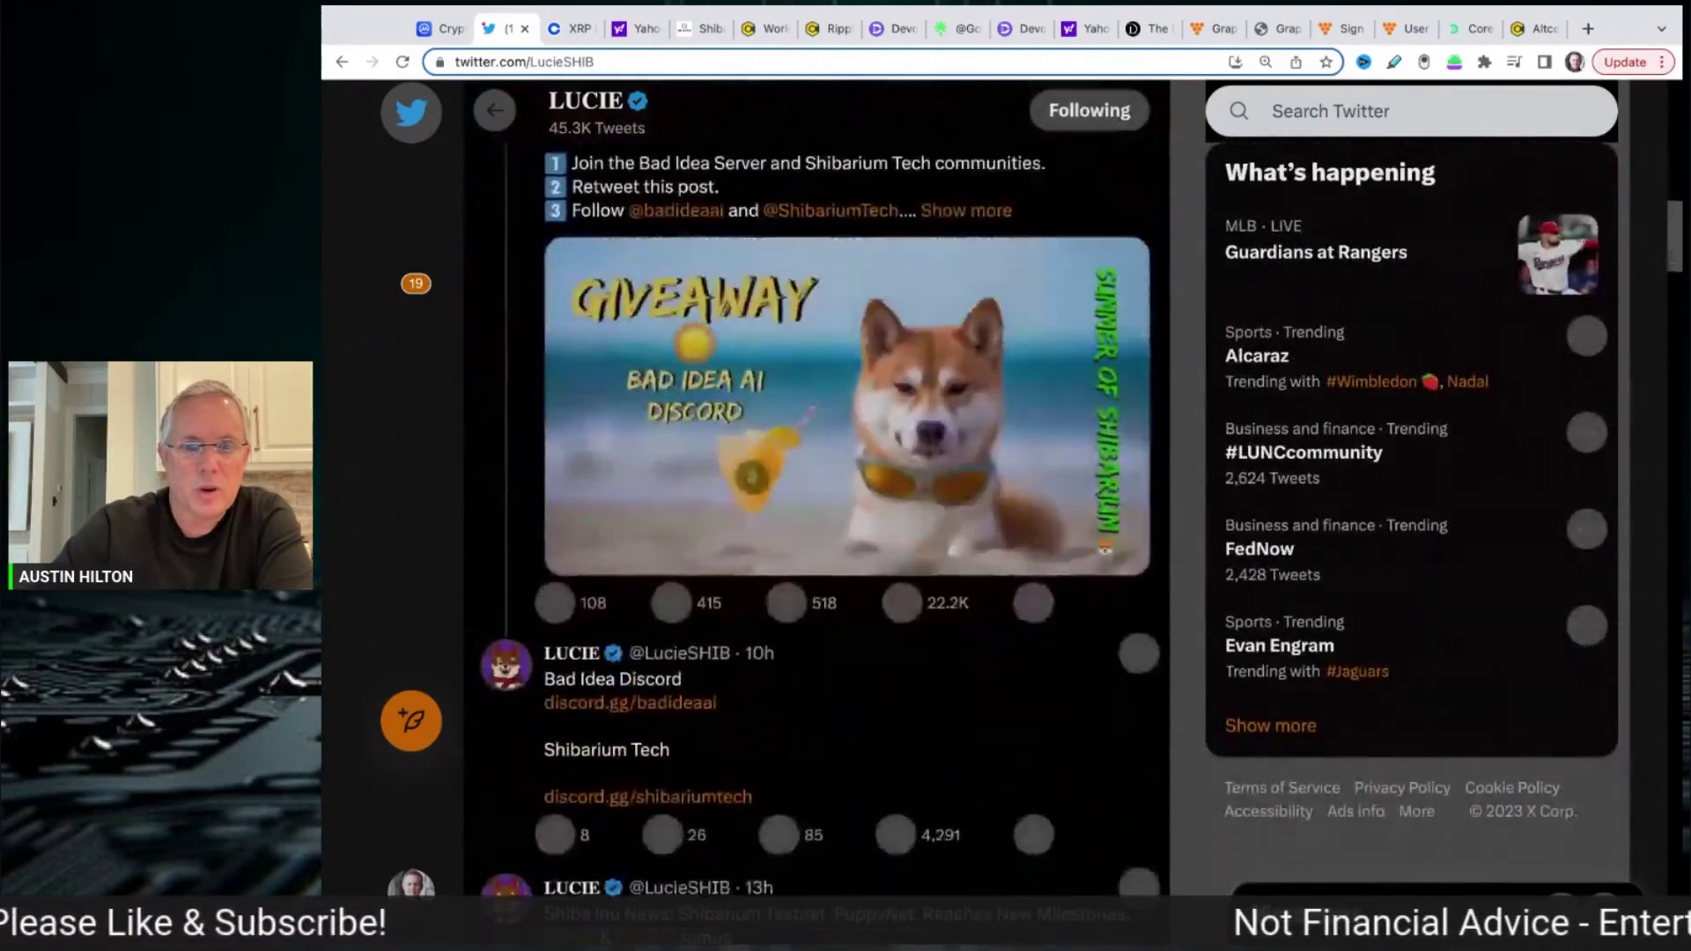
{"action": "scroll", "coordinate": [1183, 518], "scroll_direction": "down", "scroll_amount": 4}
{"action": "scroll", "coordinate": [1183, 519], "scroll_direction": "down", "scroll_amount": 3}
{"action": "scroll", "coordinate": [1183, 518], "scroll_direction": "down", "scroll_amount": 2}
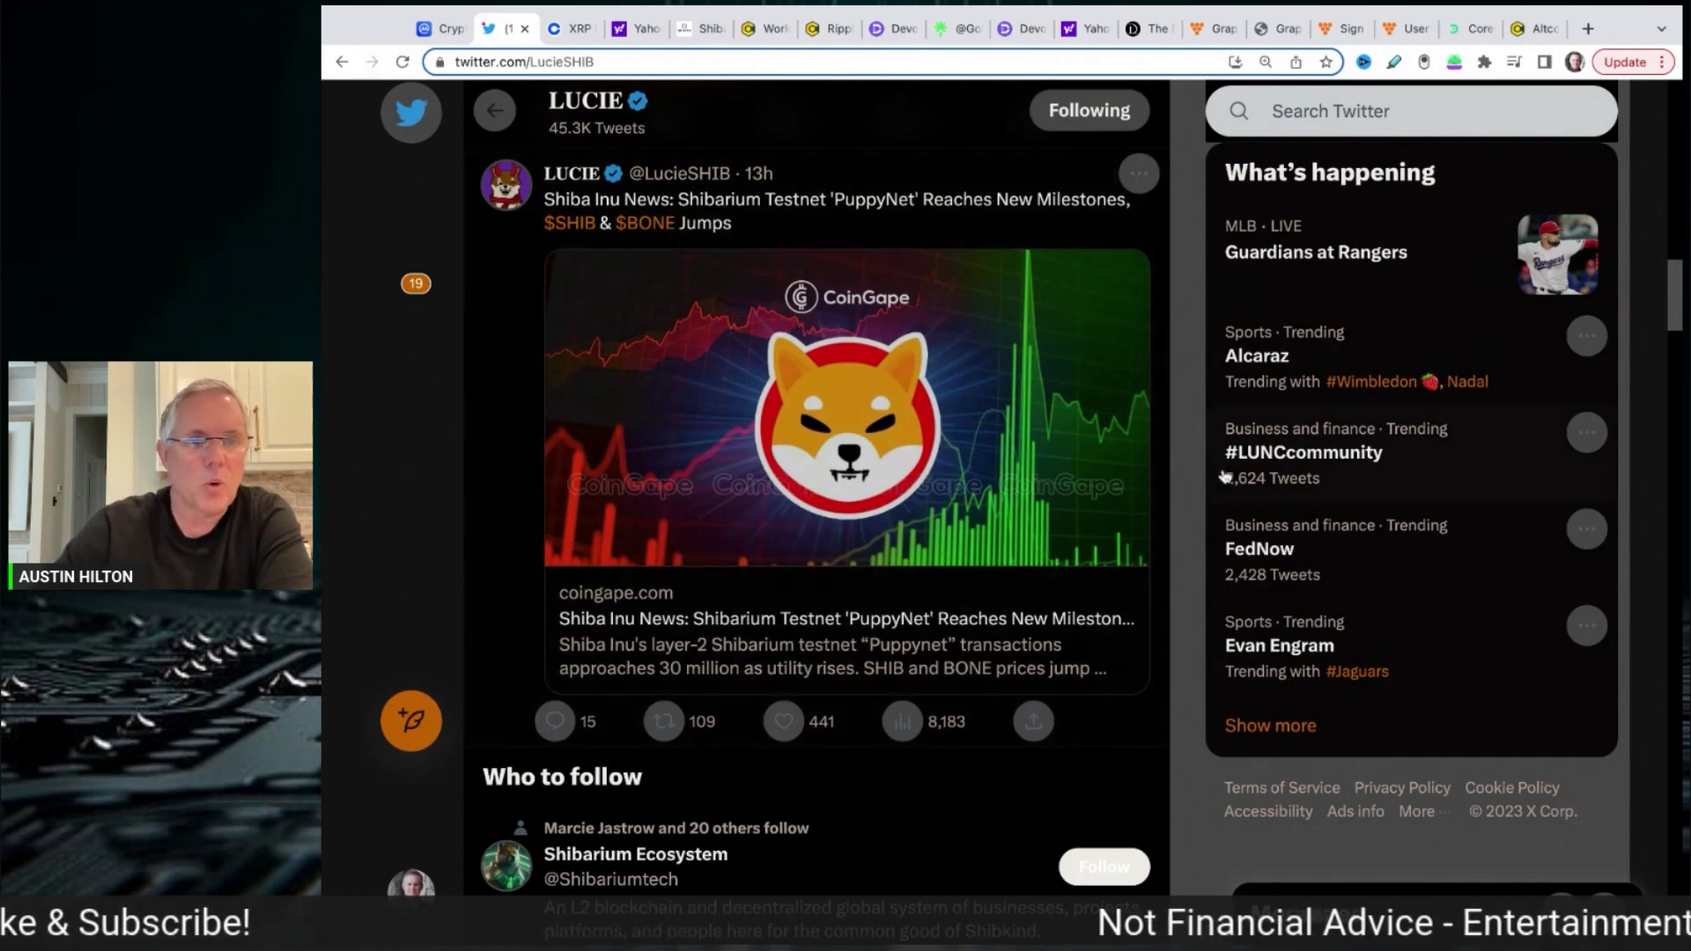
{"action": "scroll", "coordinate": [1170, 445], "scroll_direction": "down", "scroll_amount": 4}
{"action": "scroll", "coordinate": [1169, 445], "scroll_direction": "down", "scroll_amount": 4}
{"action": "scroll", "coordinate": [1169, 445], "scroll_direction": "down", "scroll_amount": 4}
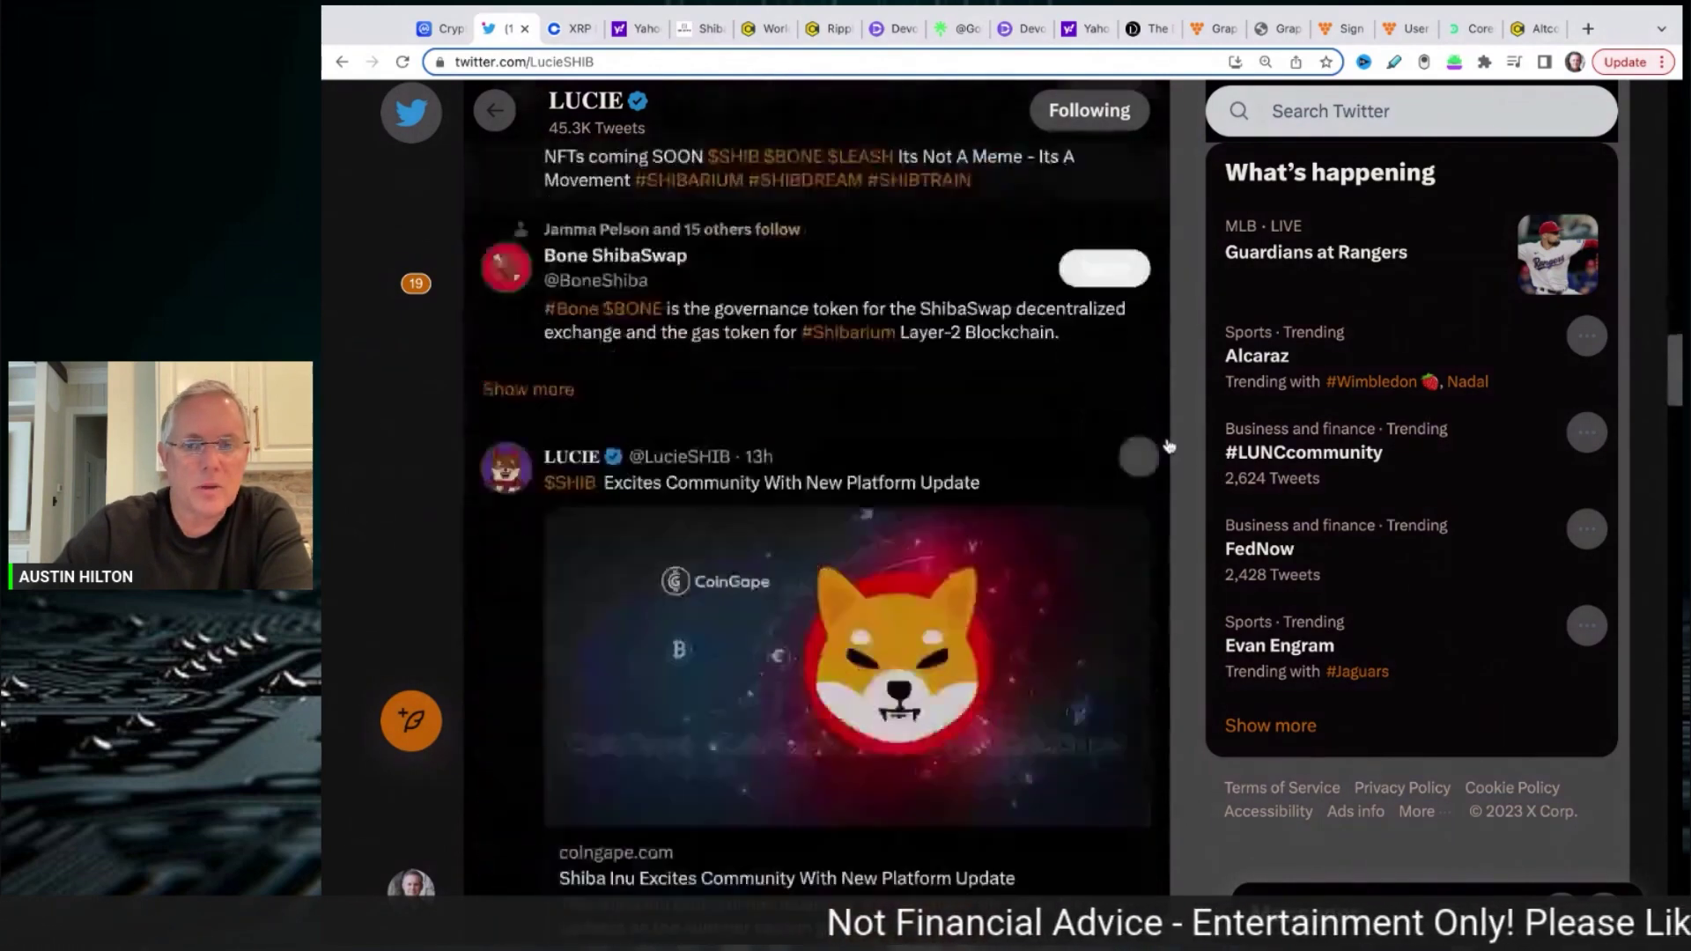
{"action": "scroll", "coordinate": [1170, 445], "scroll_direction": "down", "scroll_amount": 2}
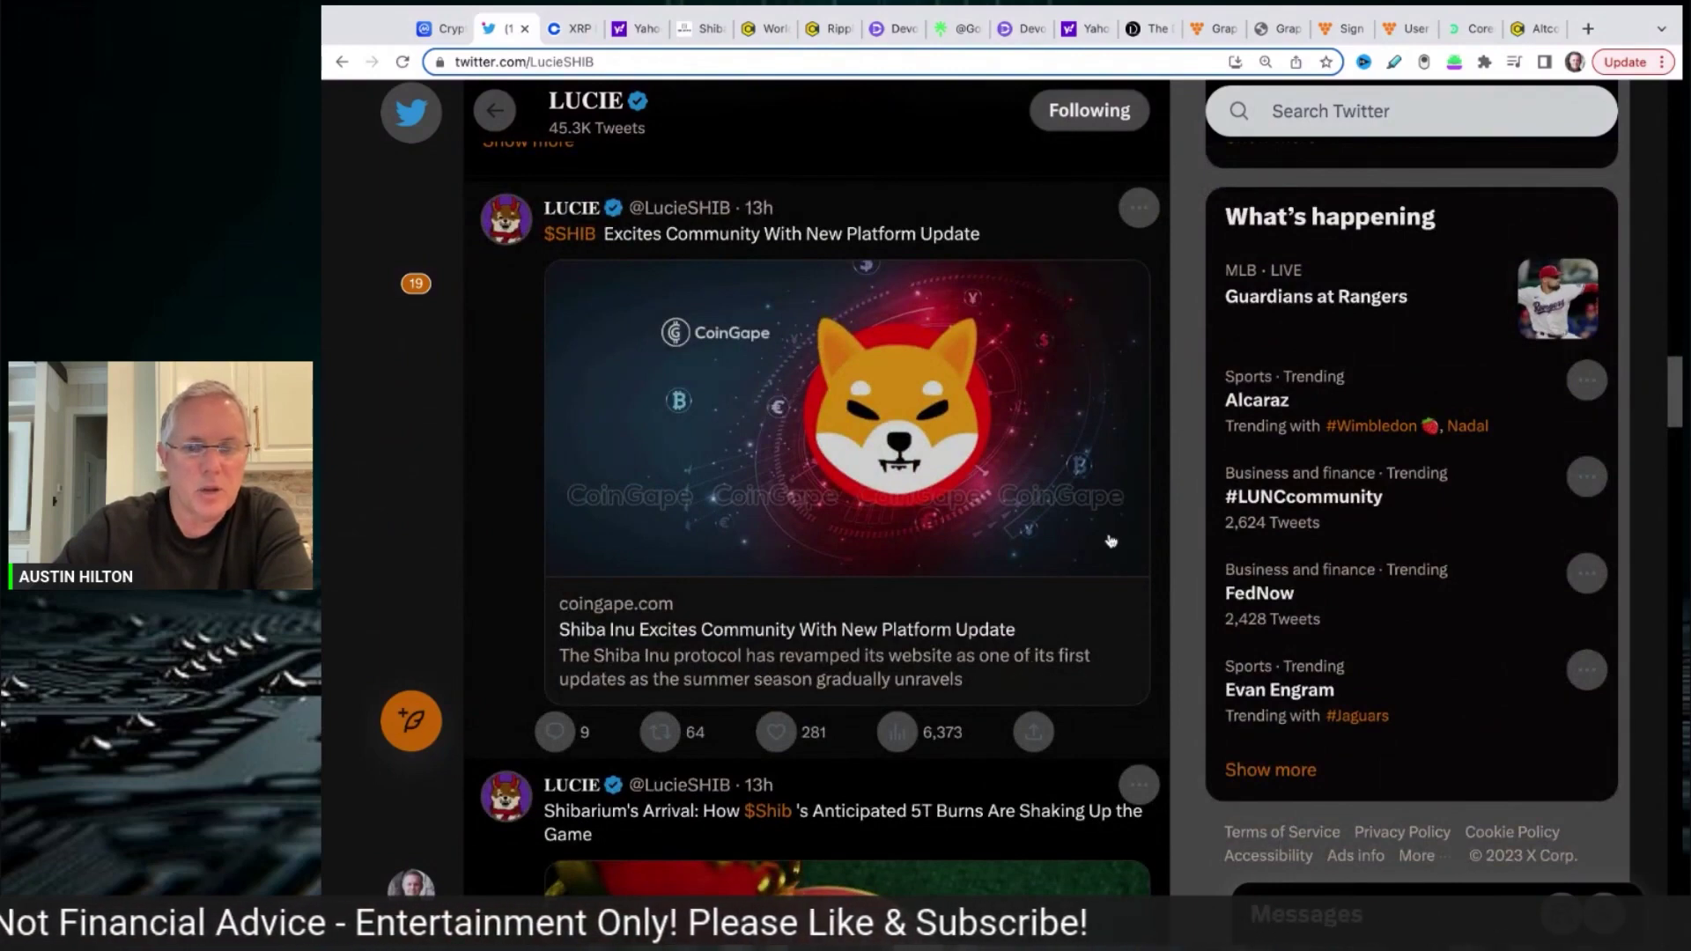
{"action": "scroll", "coordinate": [1111, 540], "scroll_direction": "down", "scroll_amount": 3}
{"action": "scroll", "coordinate": [1110, 540], "scroll_direction": "down", "scroll_amount": 3}
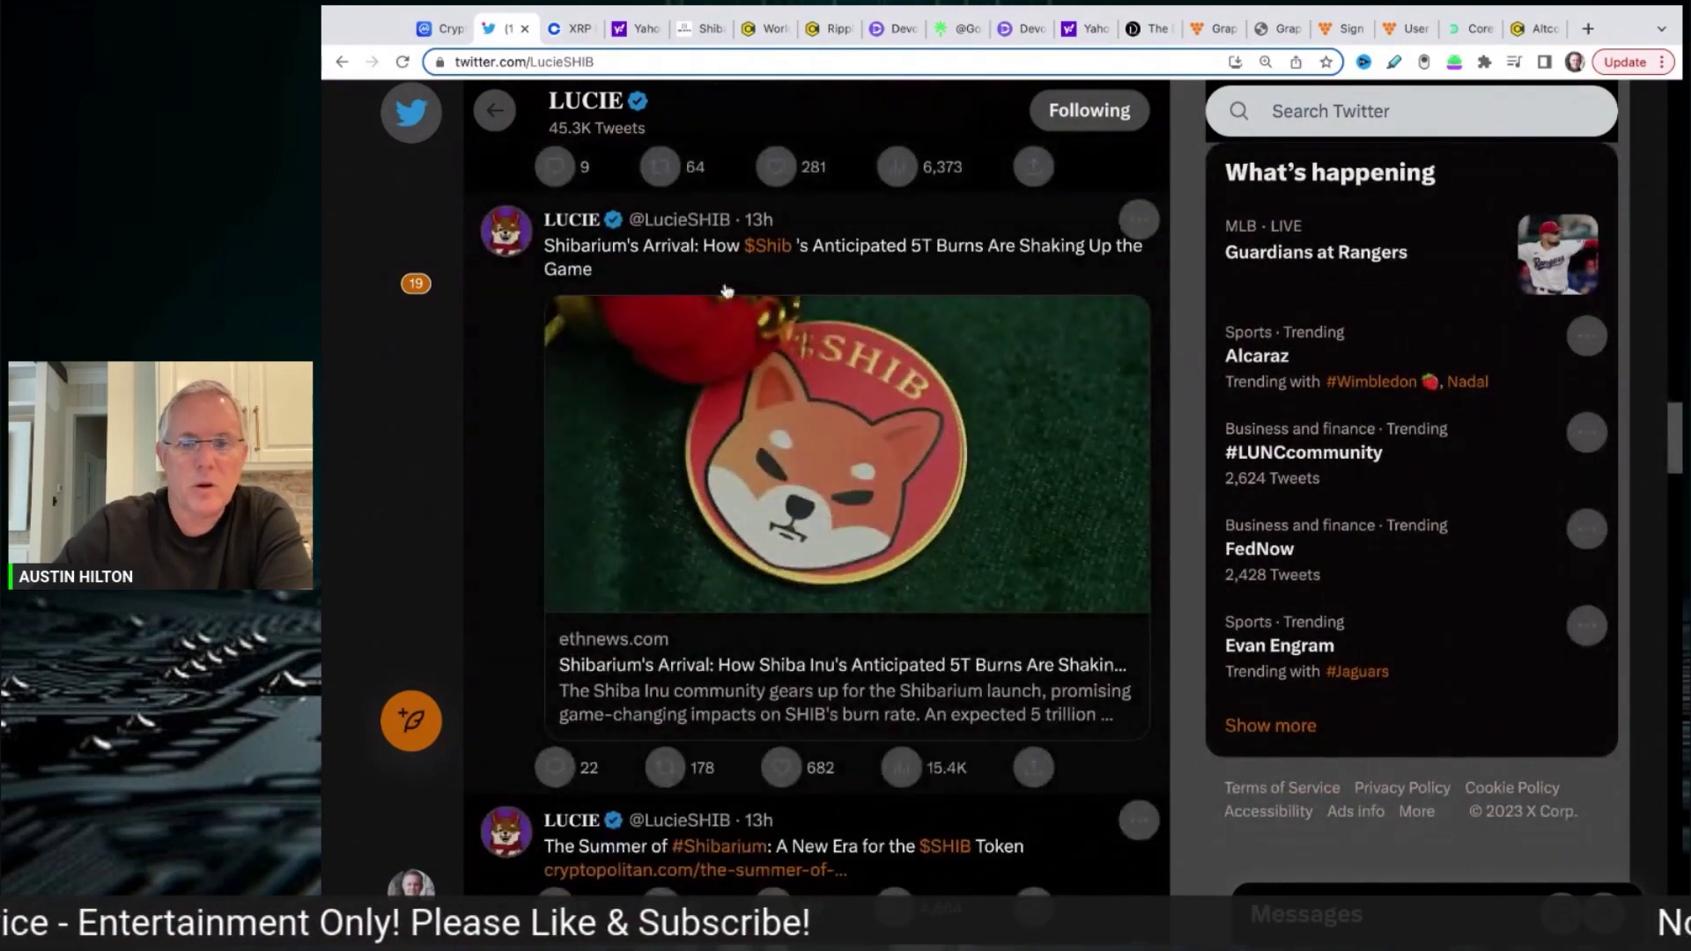